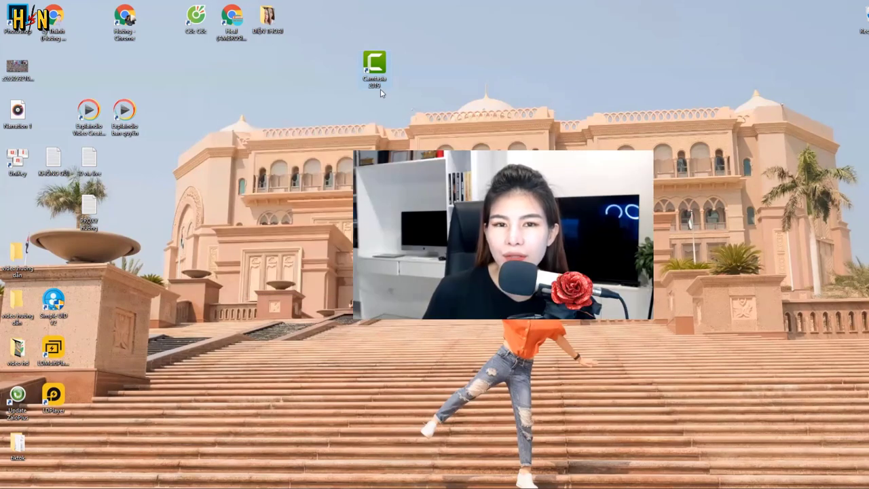
Launch Camtasia 2019, create a new project and maximize the editor window
{"action": "double_click", "coordinate": [377, 69]}
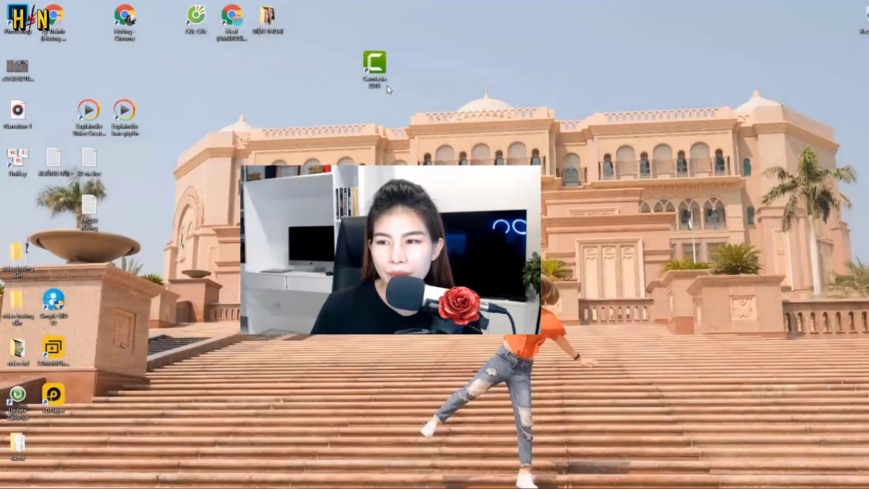
{"action": "double_click", "coordinate": [383, 63]}
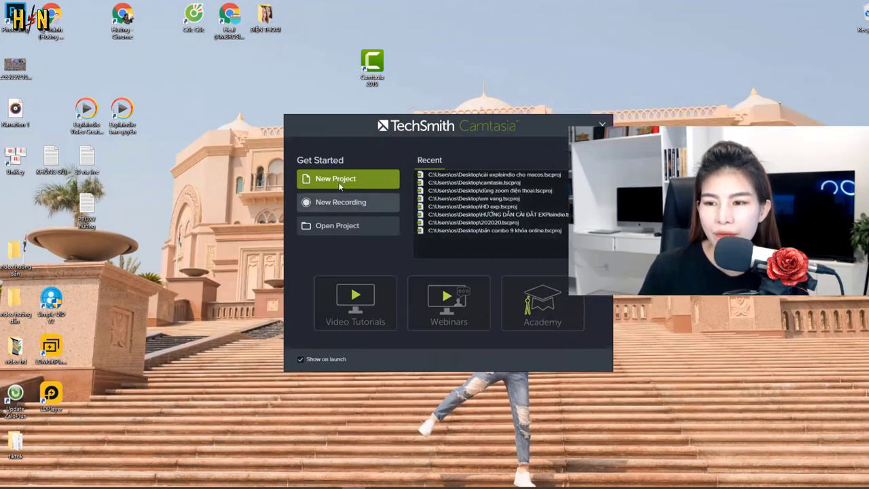
{"action": "left_click", "coordinate": [343, 180]}
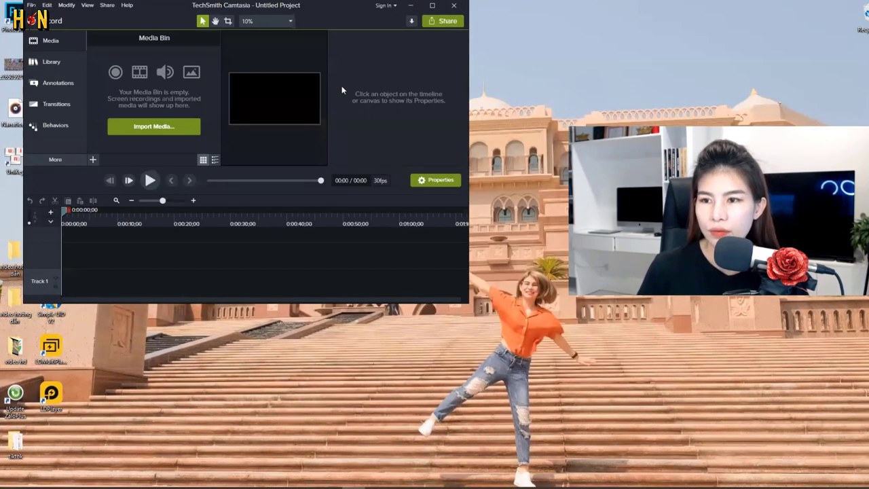
{"action": "left_click", "coordinate": [435, 6]}
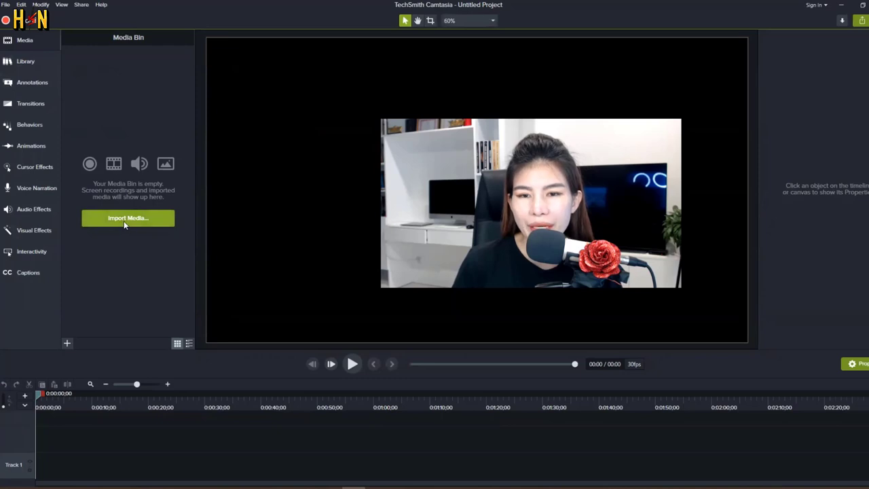
Import the video "KHOẺ MẠNH giàu có hạnh phúc" from the folder "iNTRO BANNER hình ảnh công việc" on Data 2 (F:)
{"action": "left_click", "coordinate": [24, 40]}
{"action": "left_click", "coordinate": [26, 40]}
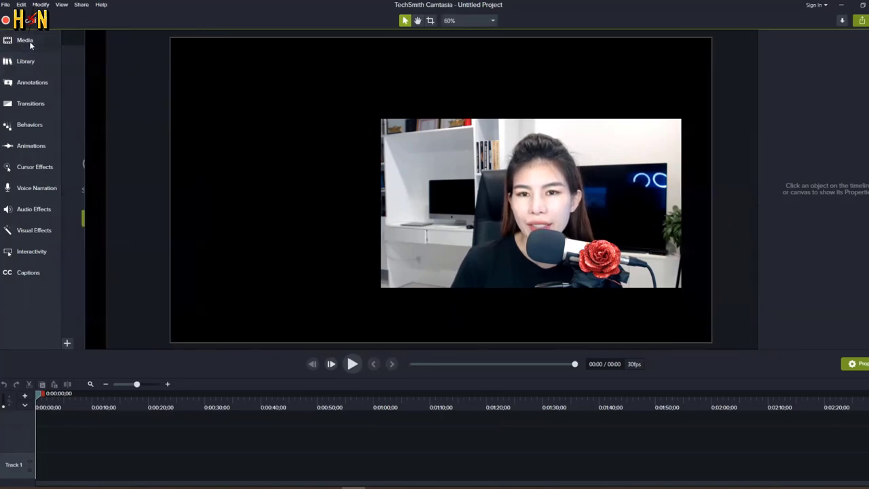
{"action": "left_click", "coordinate": [122, 229]}
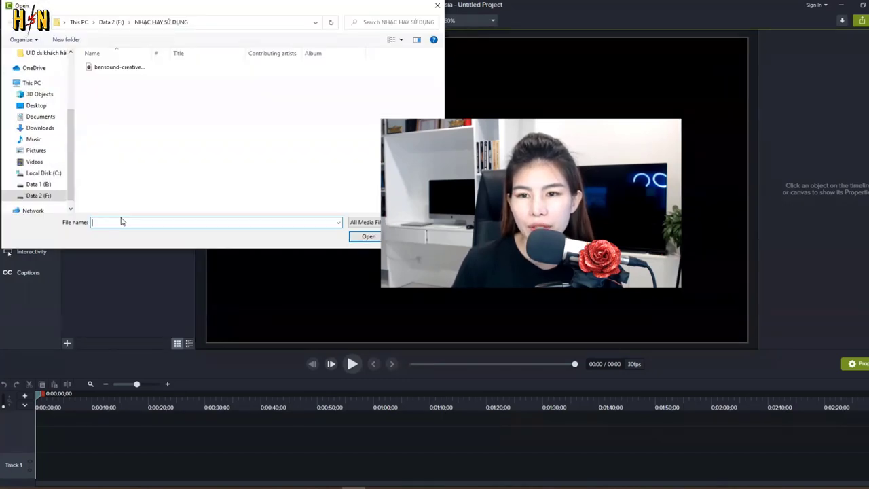
{"action": "left_click", "coordinate": [38, 184]}
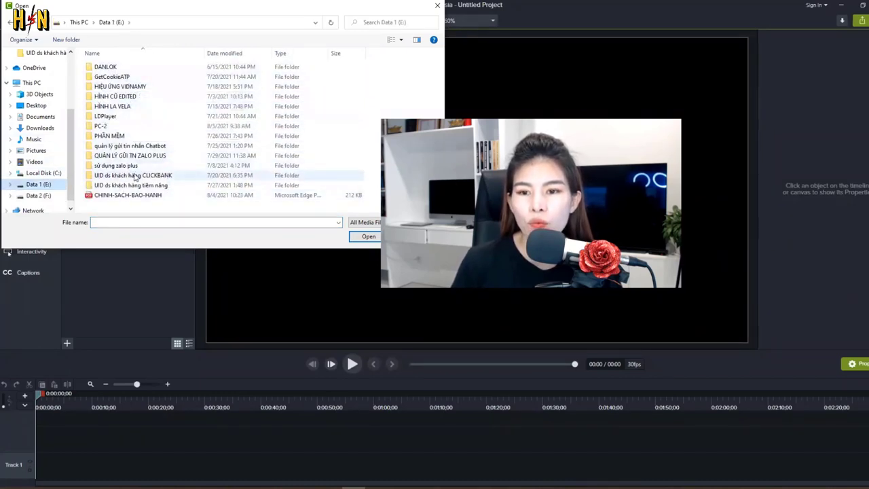
{"action": "left_click", "coordinate": [48, 195]}
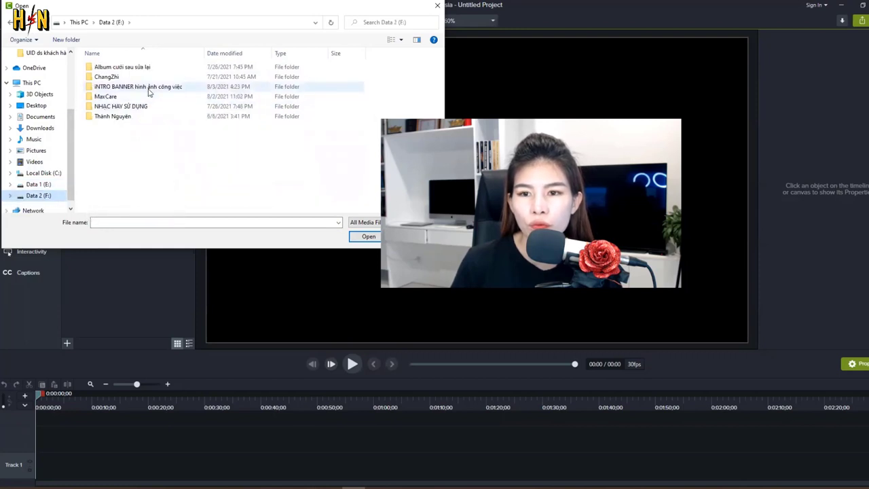
{"action": "double_click", "coordinate": [116, 86]}
{"action": "left_click", "coordinate": [166, 173]}
{"action": "left_click", "coordinate": [211, 160]}
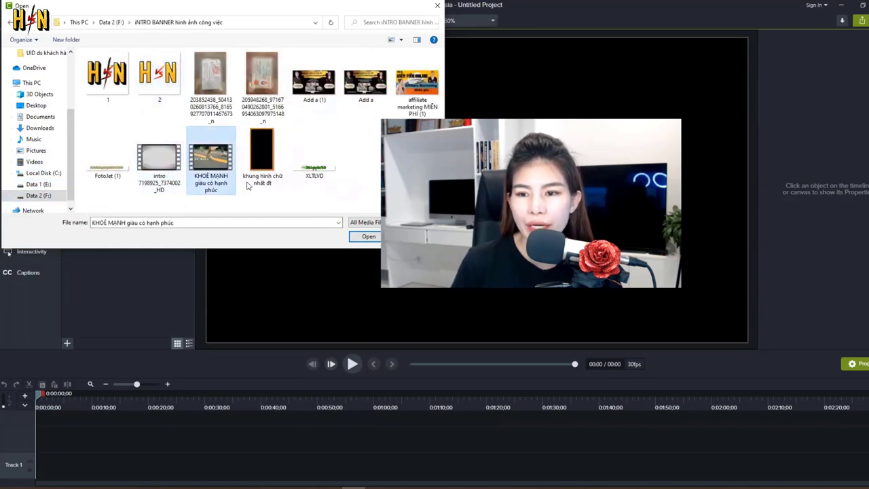
{"action": "left_click", "coordinate": [364, 237]}
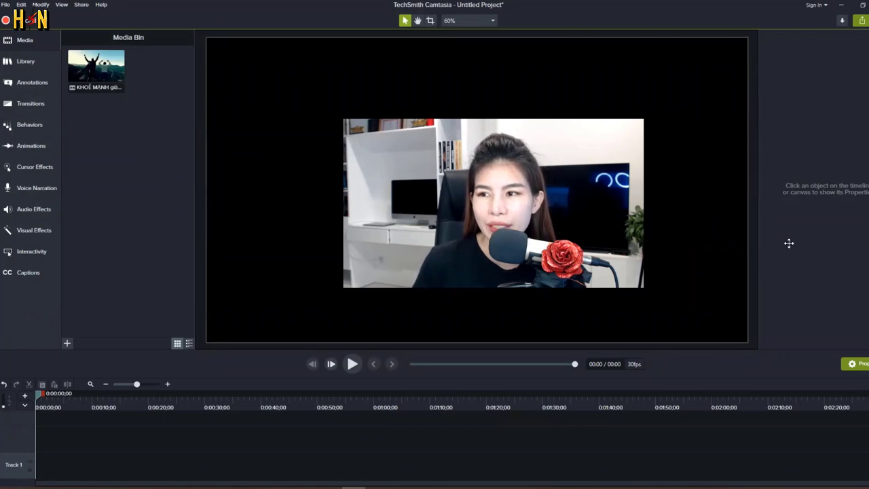
Set the project's canvas dimensions to Custom with a height of 1920, making a 1920 x 1920 square, and apply the settings
{"action": "left_click", "coordinate": [467, 20]}
{"action": "left_click", "coordinate": [473, 20]}
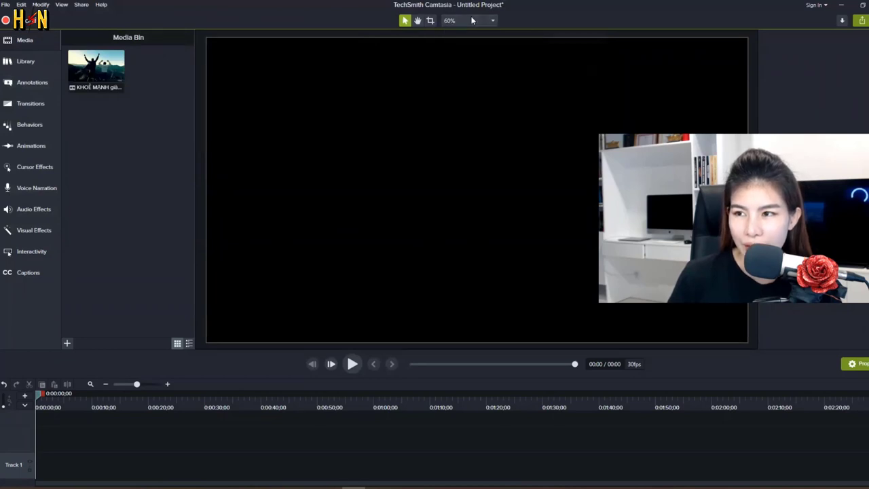
{"action": "left_click", "coordinate": [472, 20]}
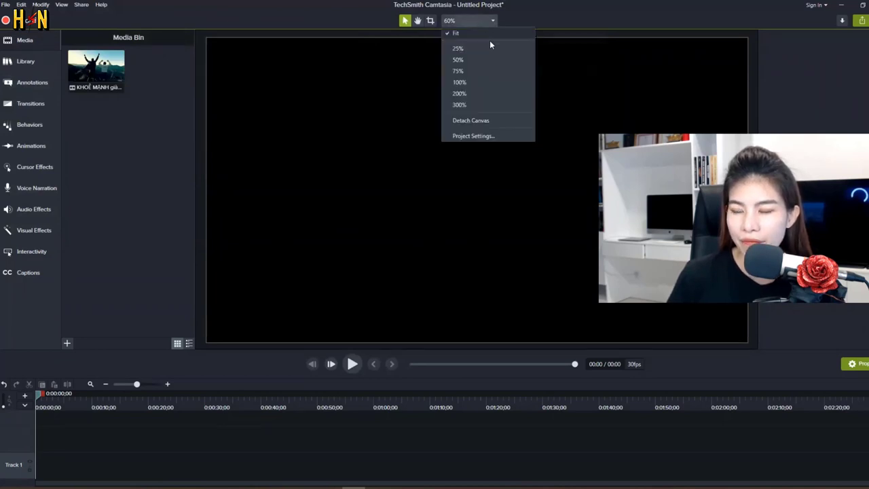
{"action": "left_click", "coordinate": [469, 137]}
{"action": "left_click", "coordinate": [477, 206]}
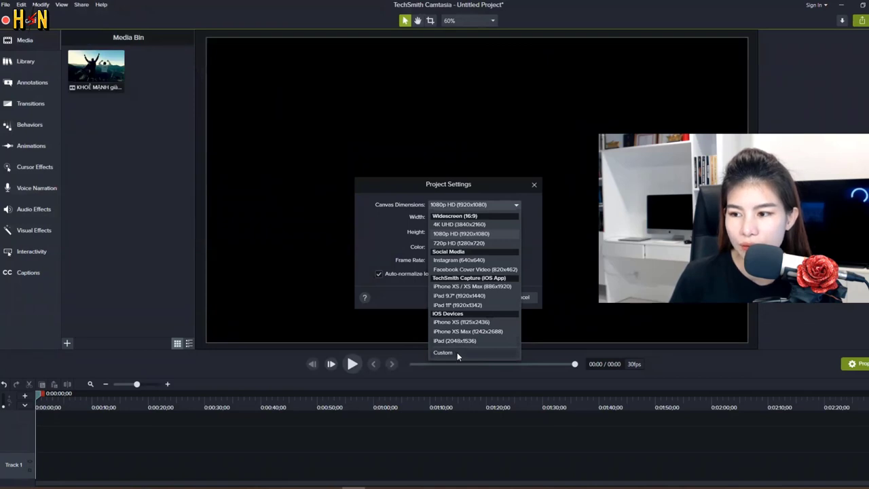
{"action": "left_click", "coordinate": [458, 353]}
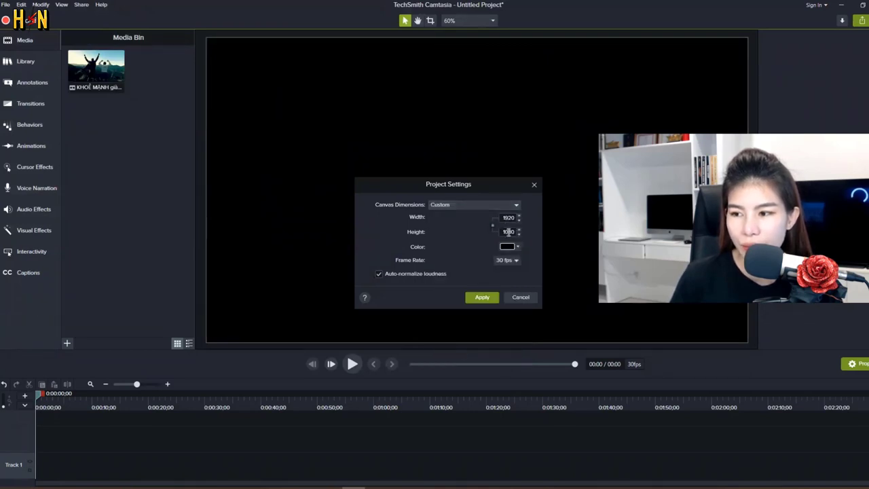
{"action": "type", "text": "19"}
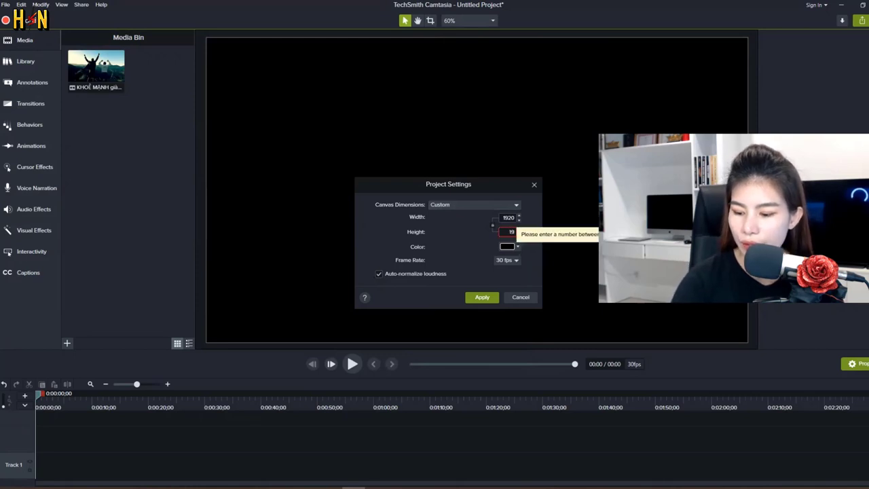
{"action": "type", "text": "20"}
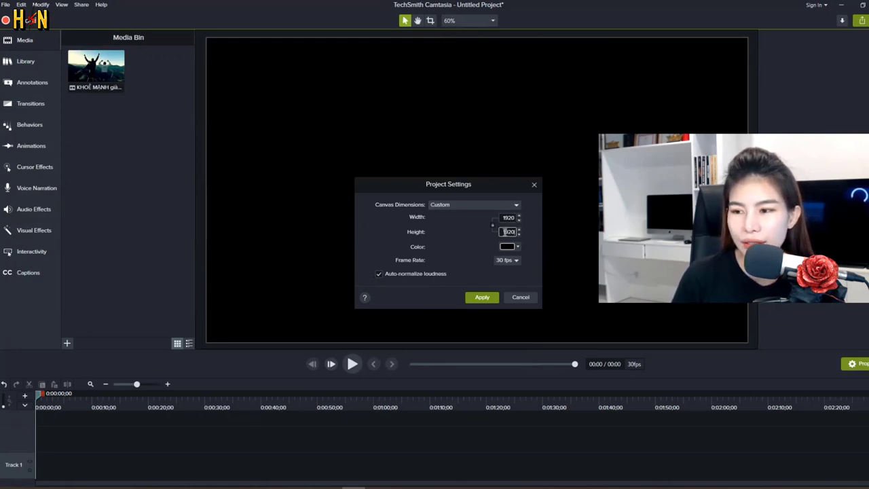
{"action": "left_click", "coordinate": [480, 299]}
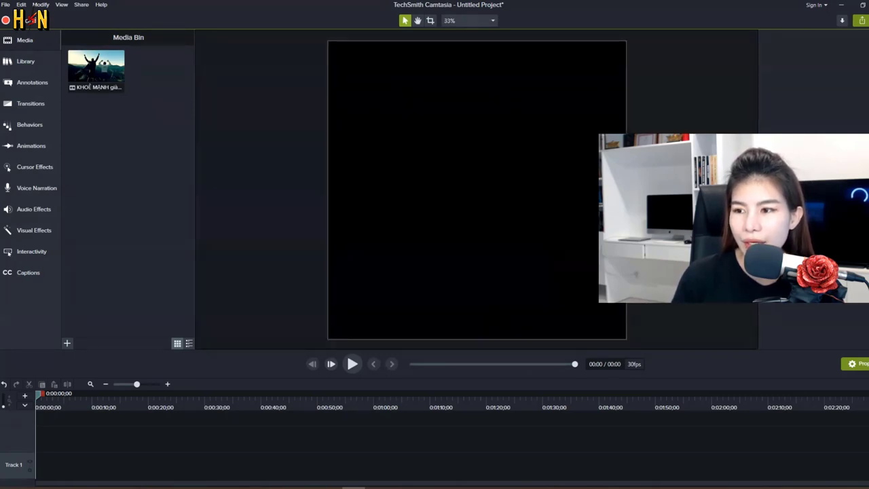
Place the imported video on the canvas across its full width, slightly above the centre, and deselect it
{"action": "left_click_drag", "start_coordinate": [97, 75], "coordinate": [421, 194]}
{"action": "left_click_drag", "start_coordinate": [484, 189], "coordinate": [457, 182]}
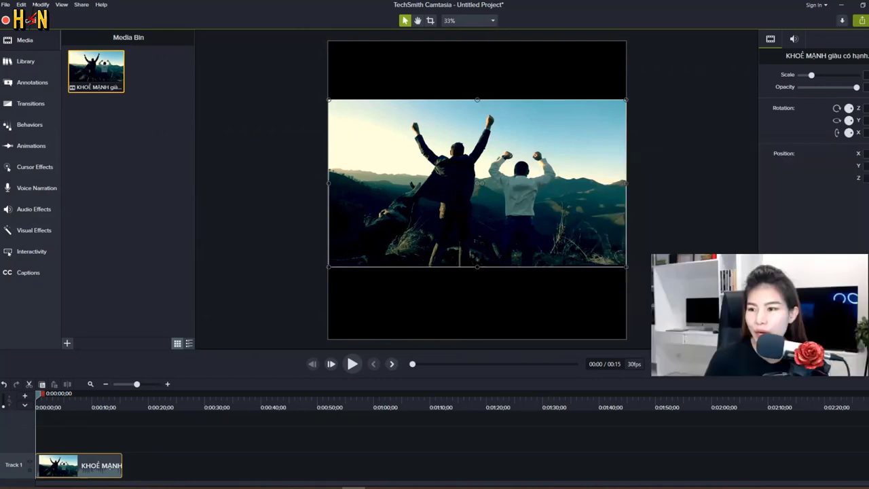
{"action": "left_click", "coordinate": [414, 293]}
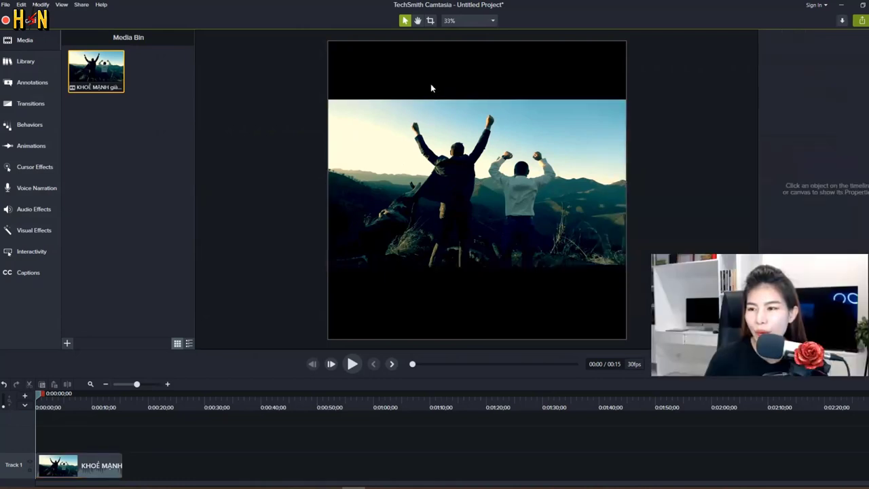
Open the project settings and set the canvas background colour to yellow #FBCA05
{"action": "left_click", "coordinate": [474, 21]}
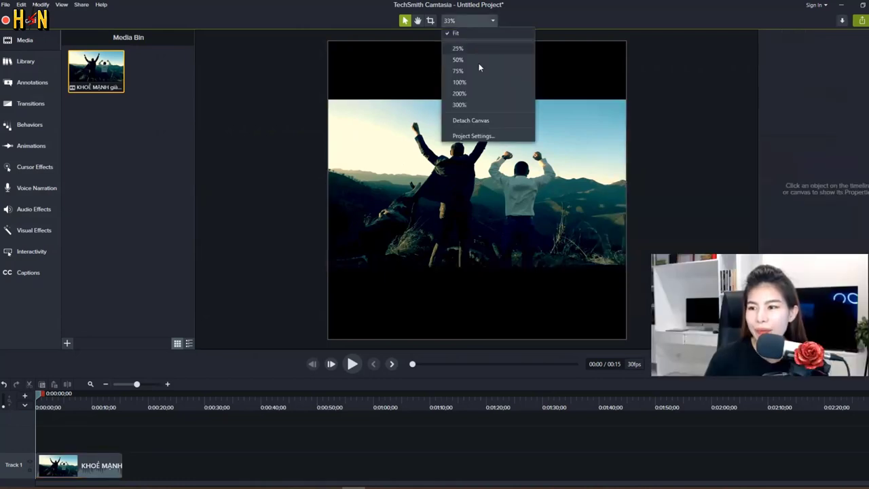
{"action": "left_click", "coordinate": [475, 136]}
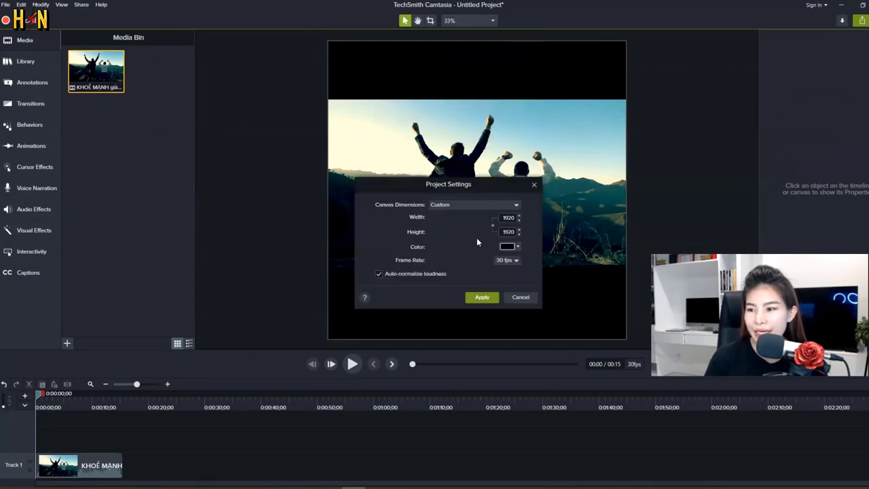
{"action": "left_click", "coordinate": [516, 247]}
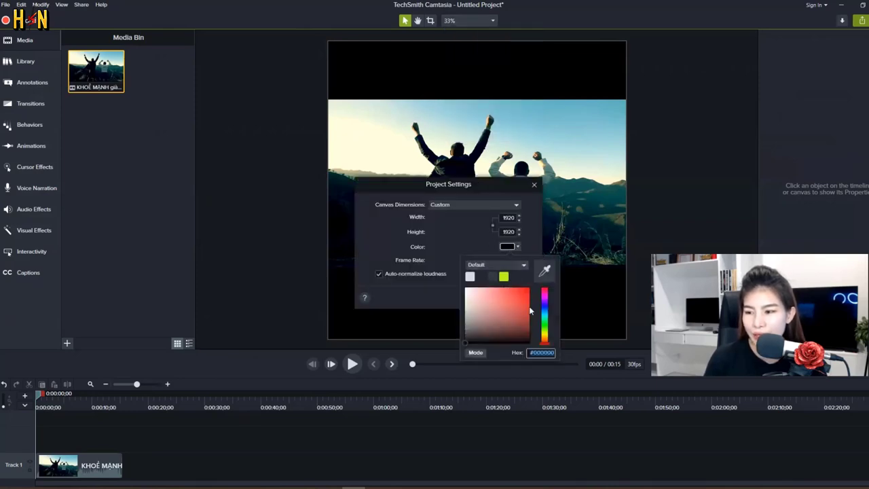
{"action": "left_click_drag", "start_coordinate": [544, 337], "coordinate": [547, 341]}
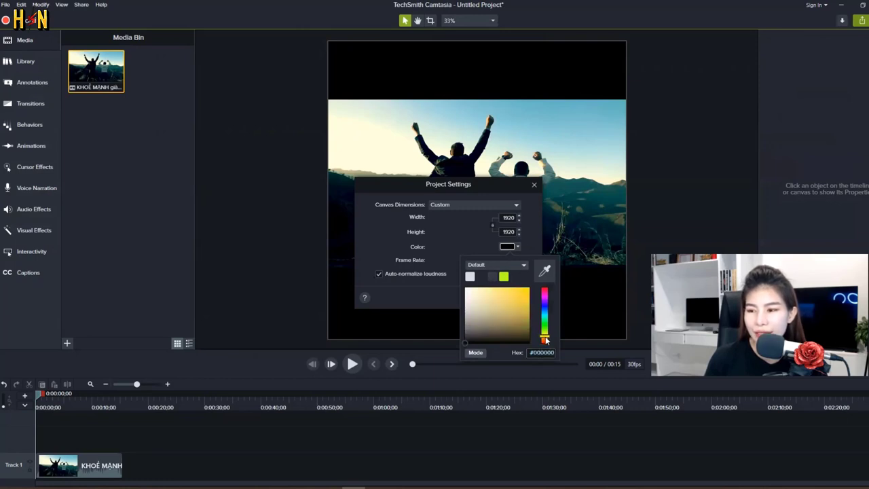
{"action": "left_click", "coordinate": [527, 292]}
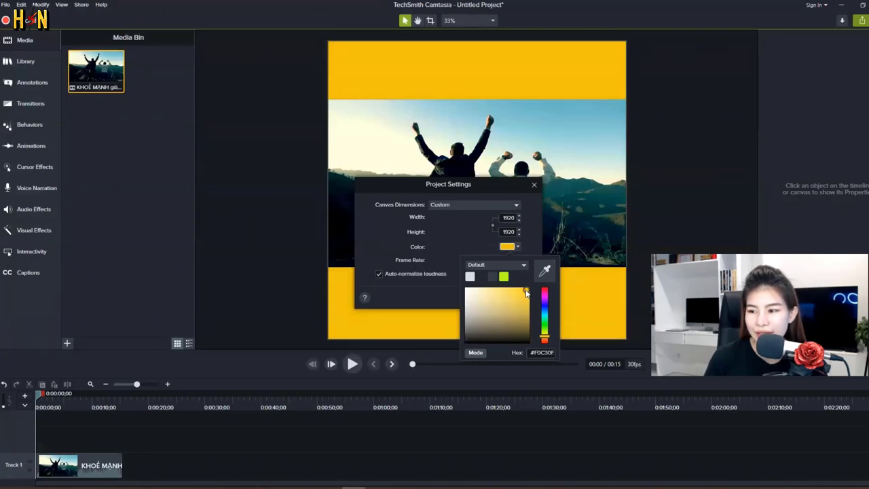
{"action": "left_click_drag", "start_coordinate": [527, 292], "coordinate": [529, 292]}
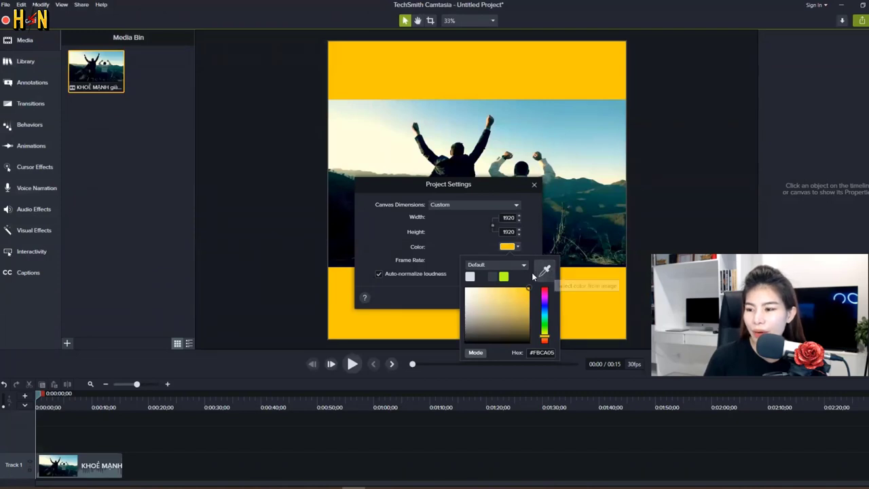
Try sampling a canvas background colour from the screen with the eyedropper
{"action": "left_click", "coordinate": [546, 272]}
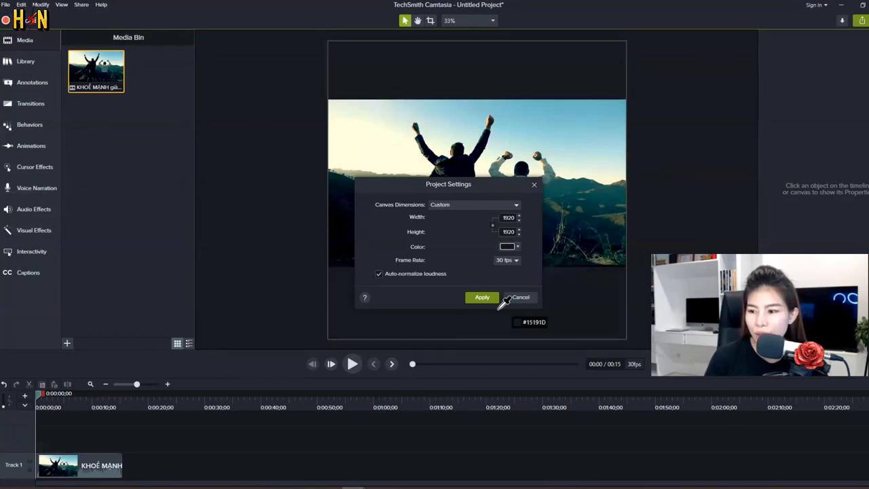
{"action": "left_click", "coordinate": [513, 251]}
Set the canvas background colour to orange #FFA904 and apply the project settings
{"action": "left_click", "coordinate": [514, 247]}
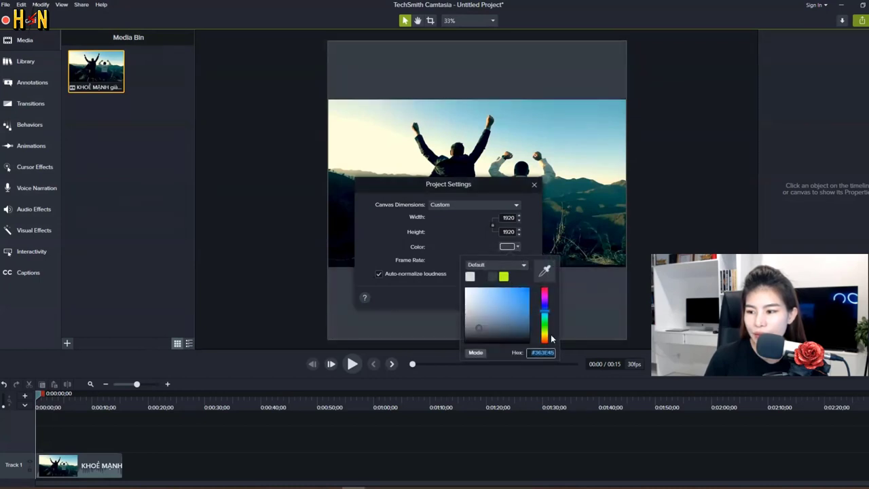
{"action": "left_click_drag", "start_coordinate": [548, 313], "coordinate": [549, 338]}
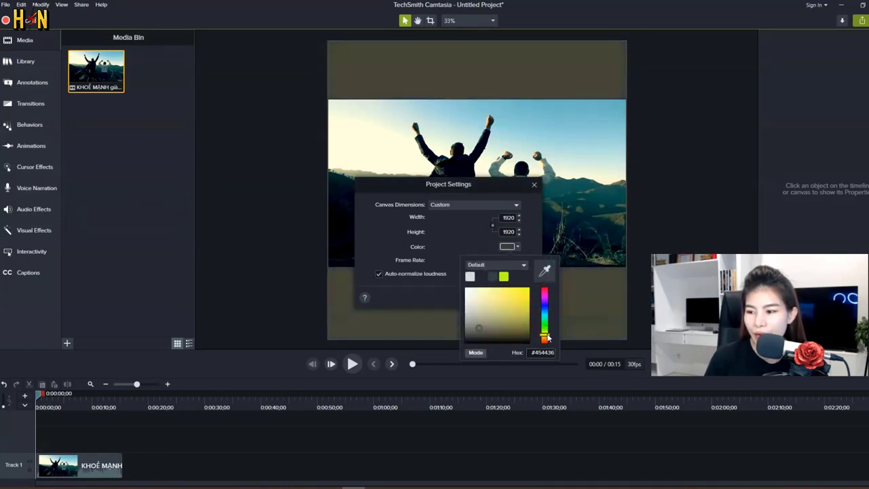
{"action": "left_click", "coordinate": [530, 291]}
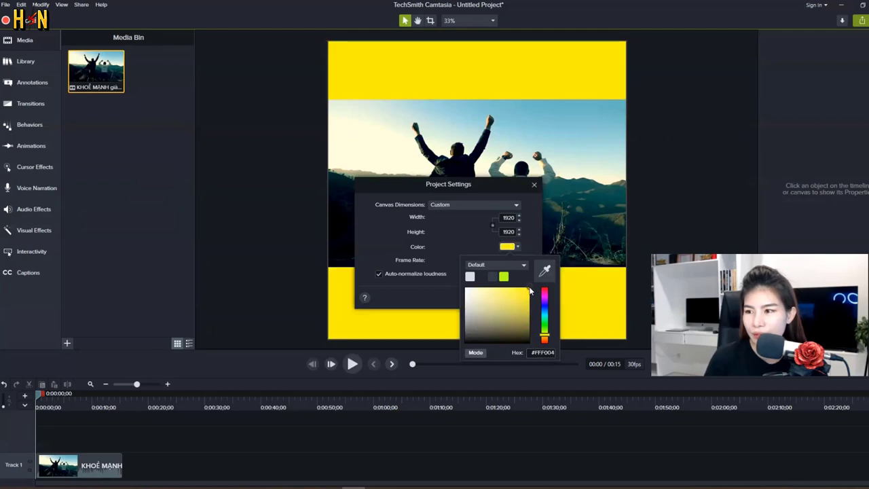
{"action": "left_click_drag", "start_coordinate": [548, 338], "coordinate": [548, 337]}
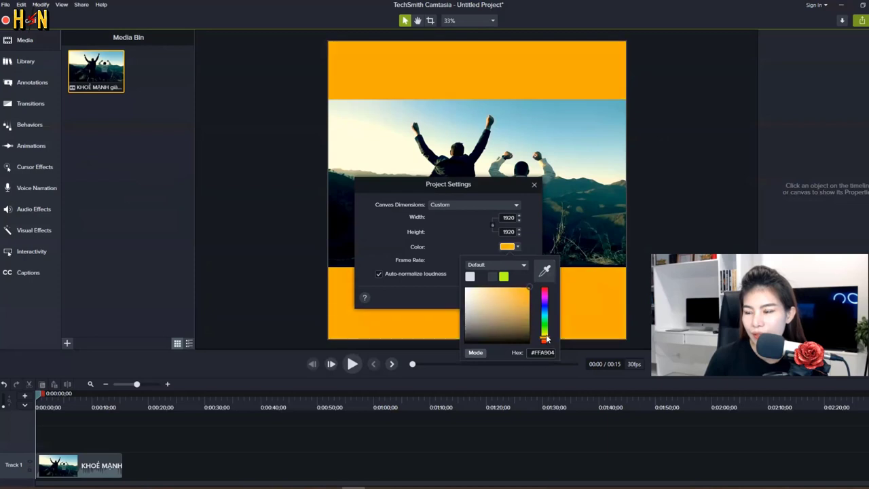
{"action": "left_click", "coordinate": [453, 258]}
{"action": "left_click", "coordinate": [477, 299]}
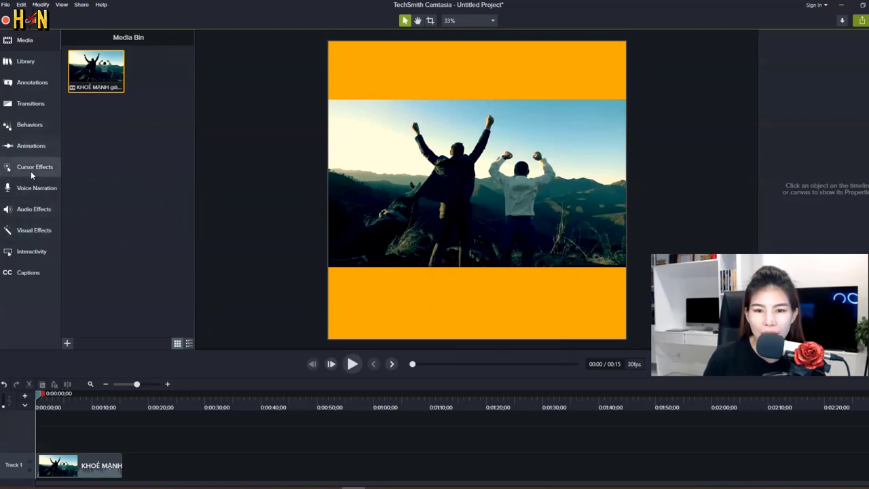
Add a plain ABC text callout at the start of Track 2 and fit it, widened, into the orange band above the video
{"action": "left_click", "coordinate": [34, 86]}
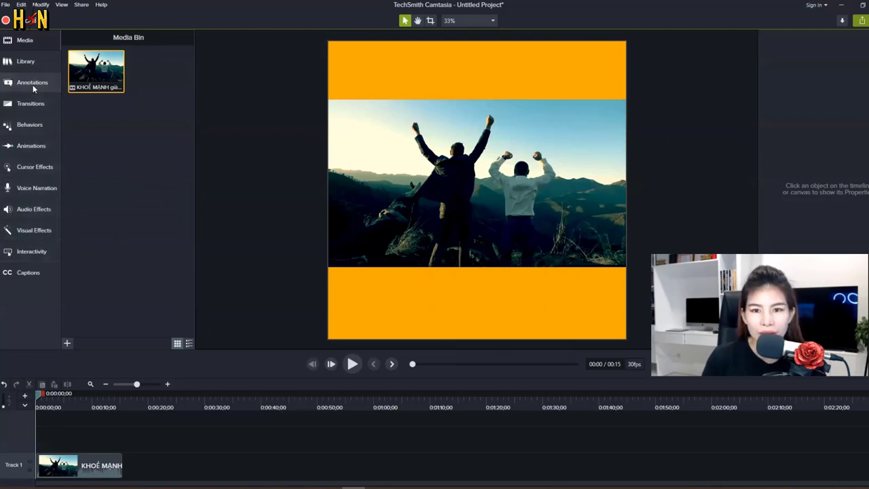
{"action": "left_click_drag", "start_coordinate": [77, 167], "coordinate": [41, 440]}
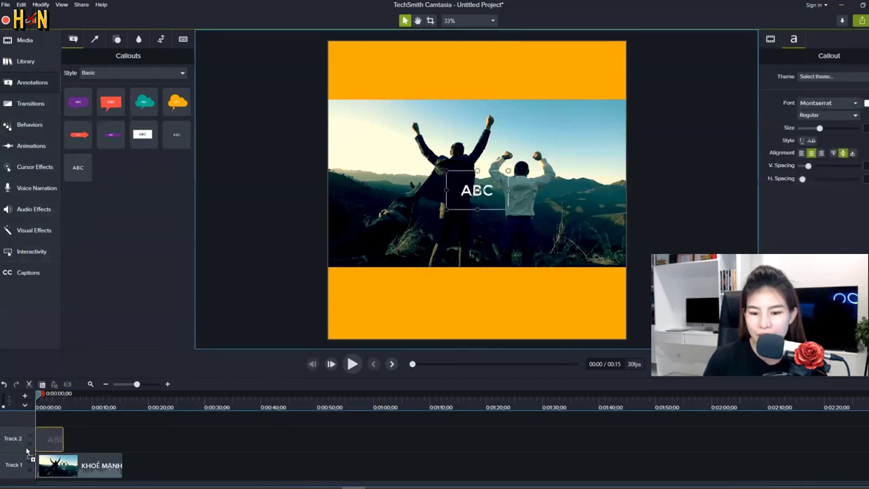
{"action": "left_click_drag", "start_coordinate": [465, 193], "coordinate": [400, 83]}
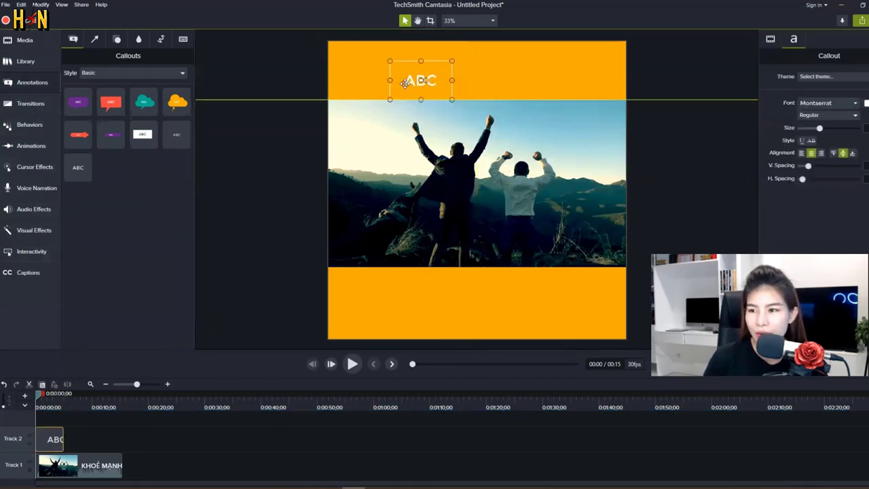
{"action": "left_click_drag", "start_coordinate": [451, 75], "coordinate": [579, 62]}
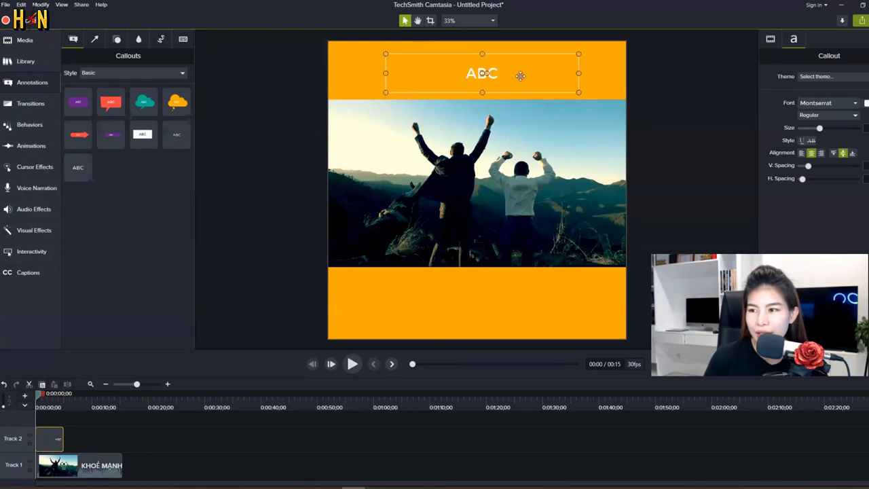
Replace the ABC placeholder in the callout above the video with "vì sao cần làm video đẹp?"
{"action": "double_click", "coordinate": [483, 73]}
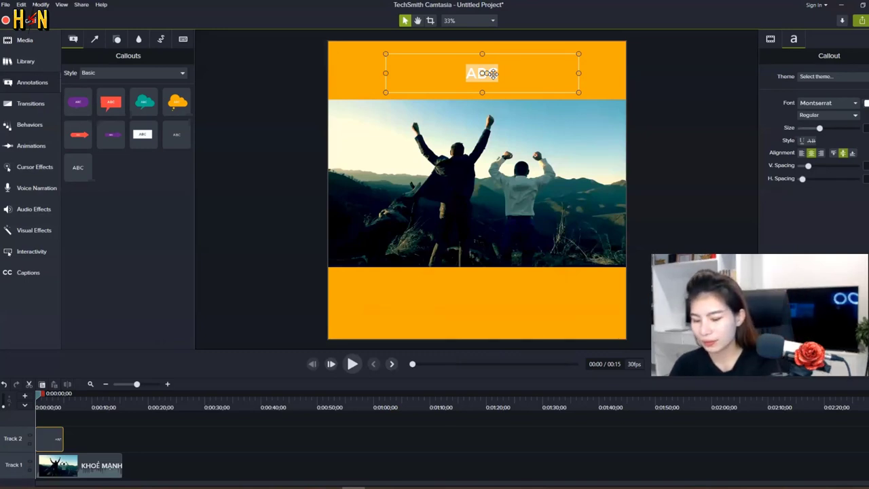
{"action": "key", "text": "BackSpace"}
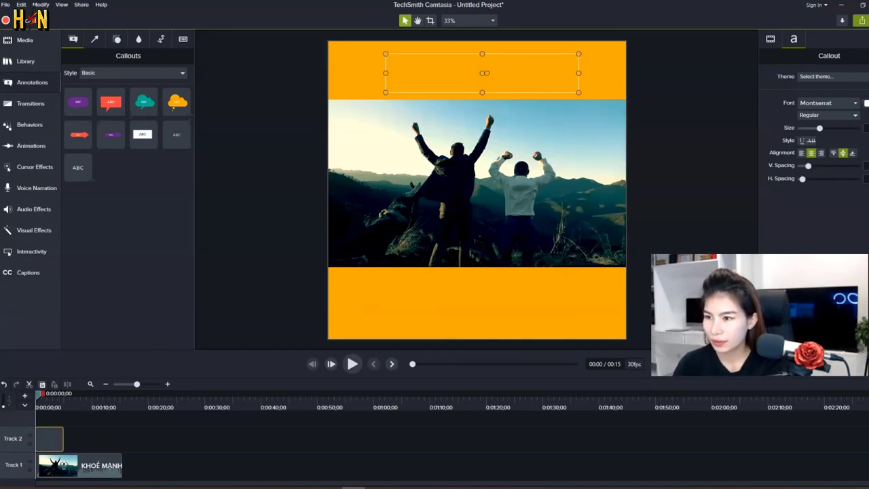
{"action": "type", "text": "Vì s"}
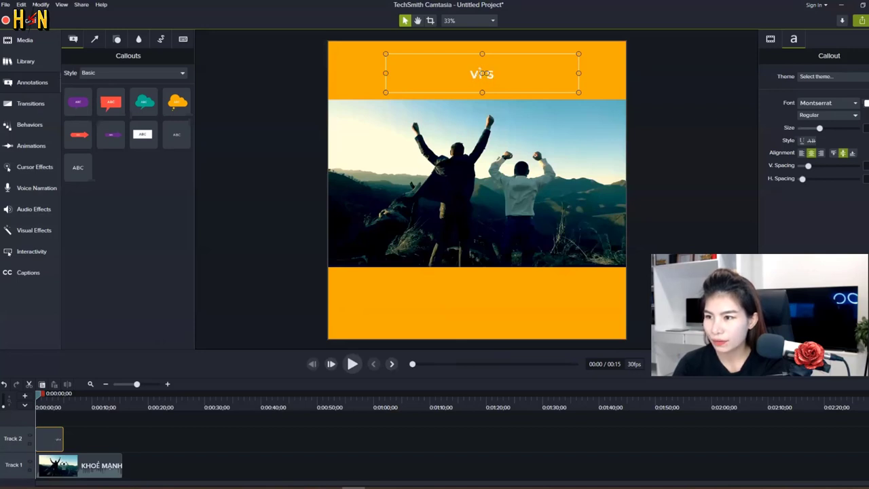
{"action": "type", "text": "ao cần làm video đẹp?"}
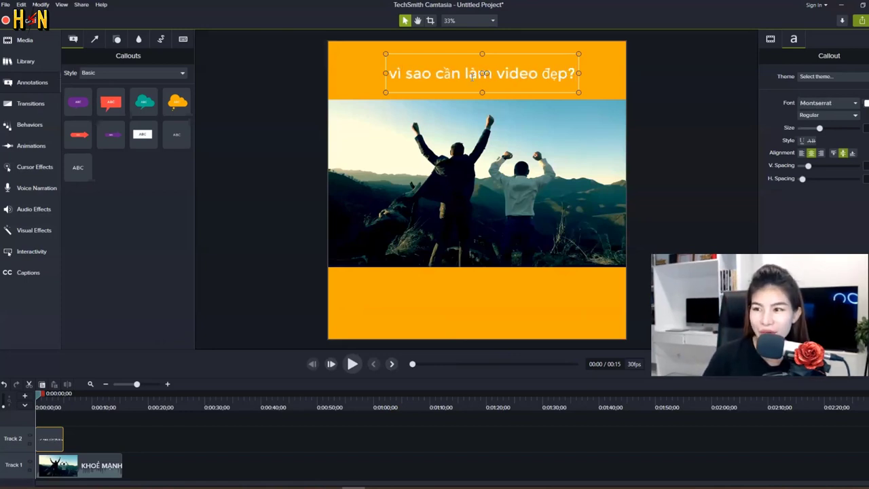
Enlarge the title's text box slightly and centre it in the orange band above the video
{"action": "double_click", "coordinate": [473, 76]}
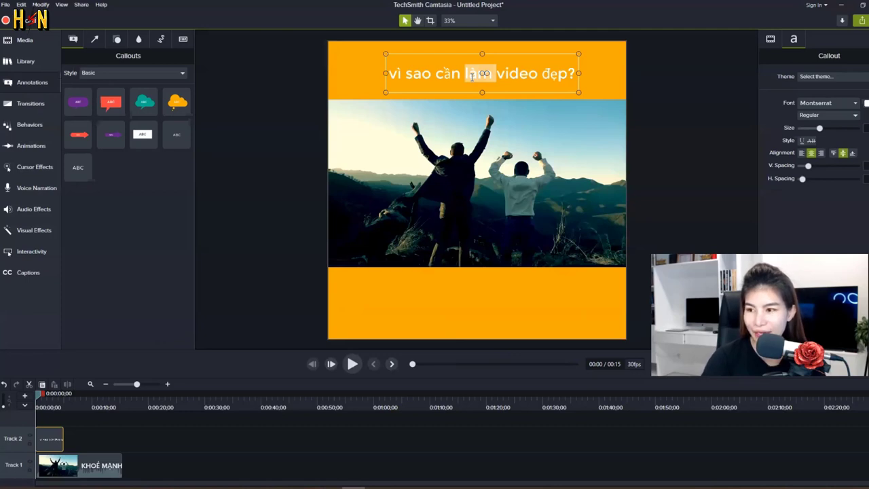
{"action": "key", "text": "ctrl+a"}
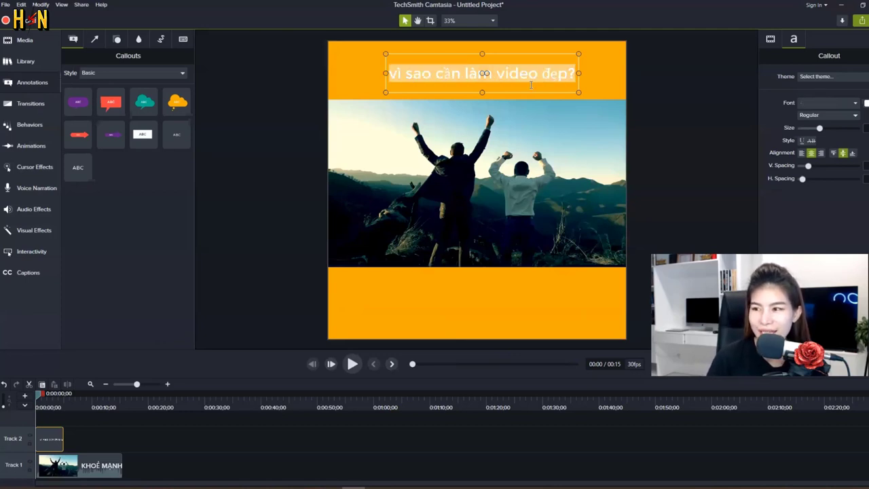
{"action": "left_click_drag", "start_coordinate": [577, 93], "coordinate": [593, 99]}
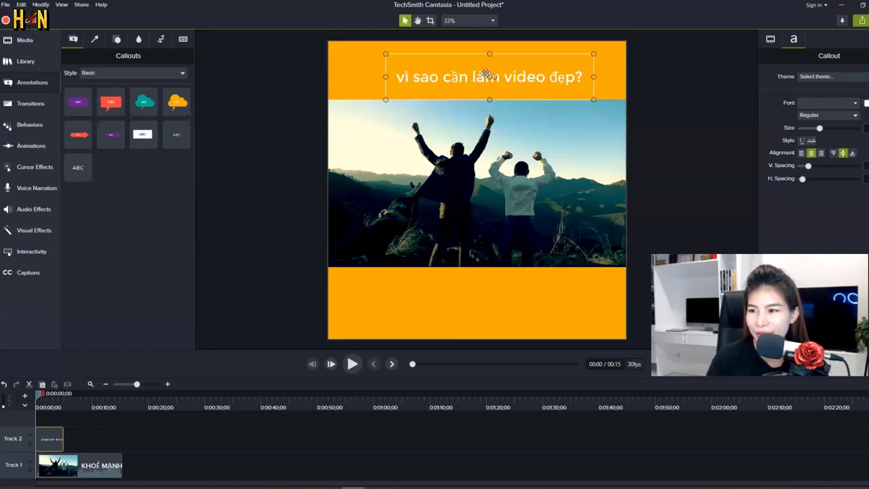
{"action": "left_click_drag", "start_coordinate": [483, 55], "coordinate": [472, 48]}
Set the whole title text to Arial Bold and increase its font size until it fills the upper orange band on two lines
{"action": "double_click", "coordinate": [494, 71]}
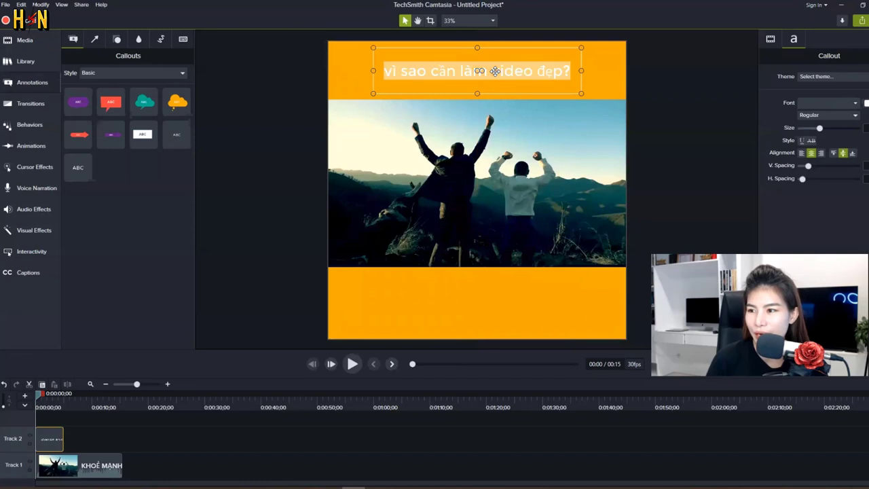
{"action": "left_click", "coordinate": [840, 104]}
{"action": "left_click", "coordinate": [832, 183]}
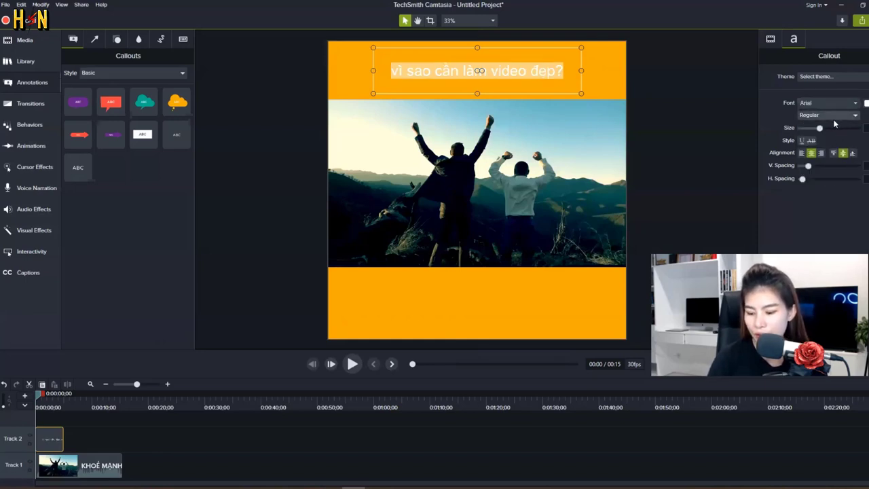
{"action": "key", "text": "ctrl+b"}
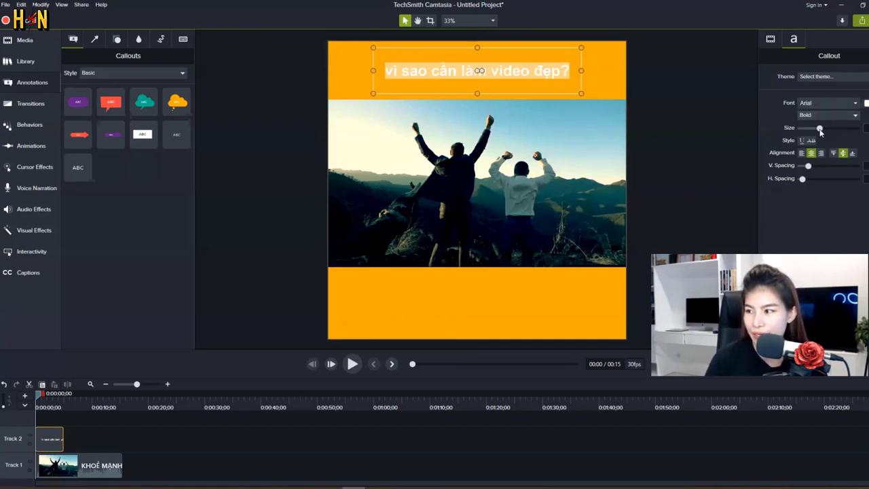
{"action": "left_click_drag", "start_coordinate": [820, 130], "coordinate": [832, 132]}
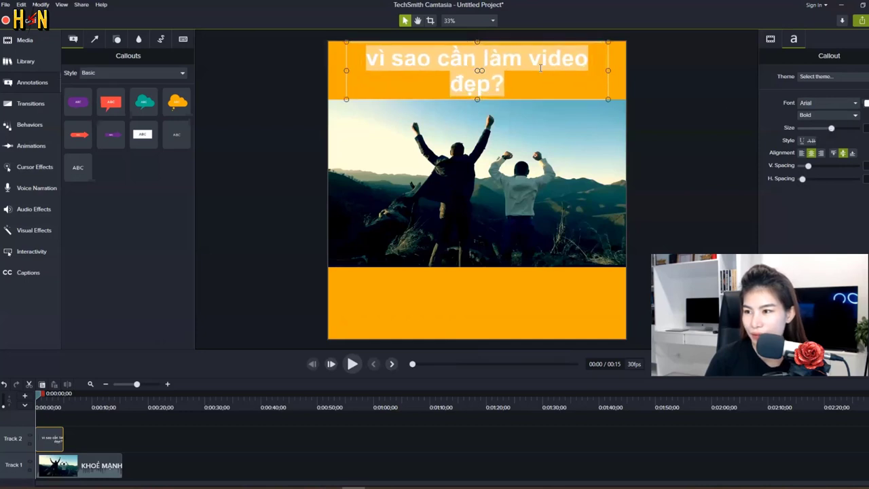
Break the title into two lines before "video" and capitalise its first letter so it starts with "Vì"
{"action": "left_click", "coordinate": [540, 68]}
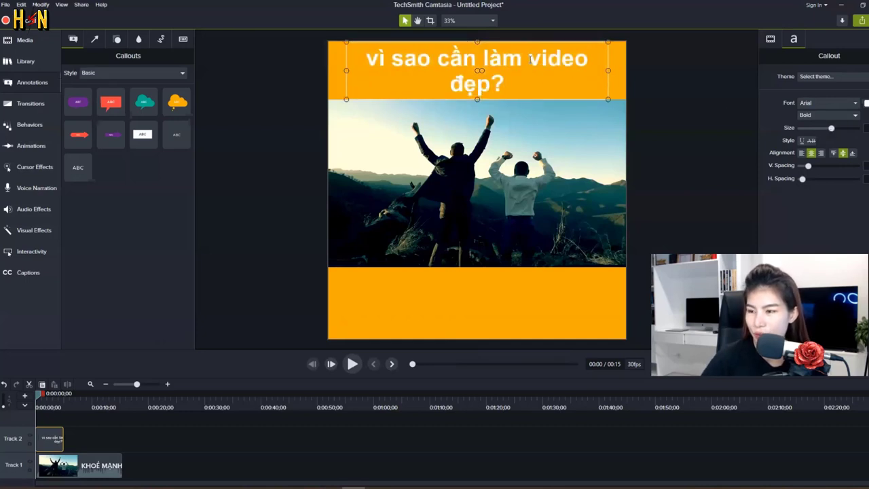
{"action": "left_click", "coordinate": [531, 59]}
{"action": "key", "text": "Return"}
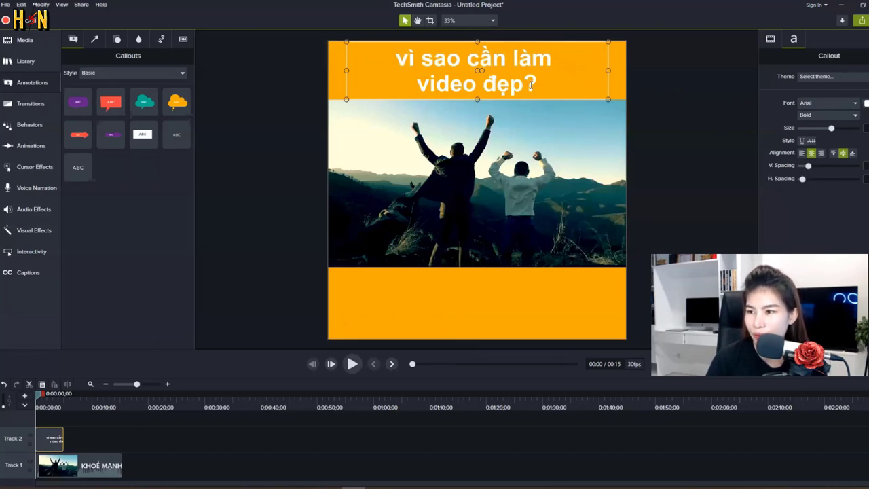
{"action": "left_click_drag", "start_coordinate": [553, 85], "coordinate": [392, 46]}
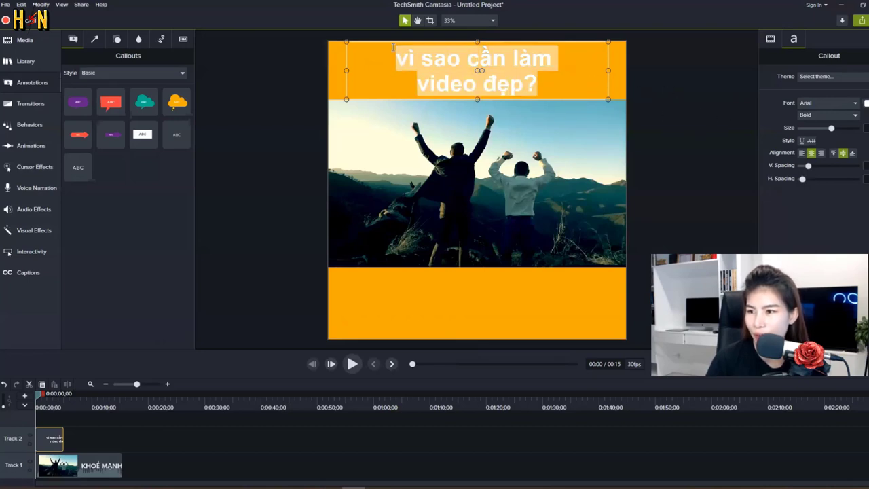
{"action": "left_click", "coordinate": [423, 68]}
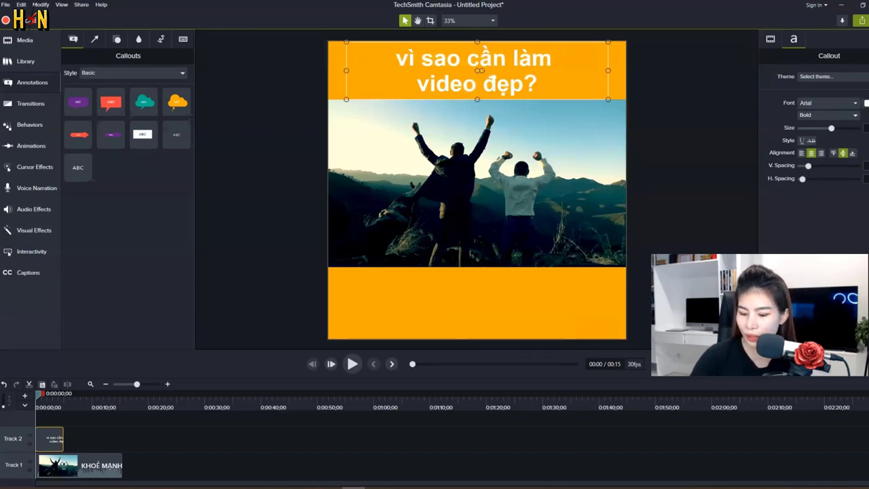
{"action": "key", "text": "BackSpace"}
{"action": "type", "text": "V"}
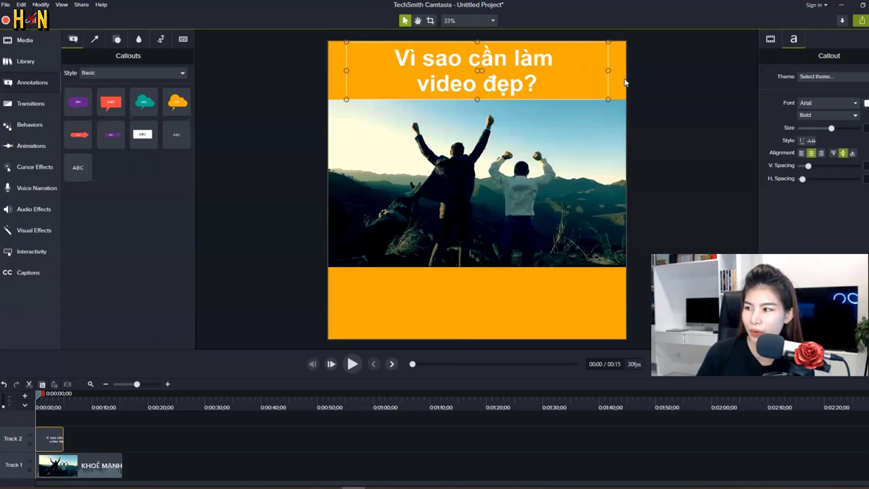
Change the whole title's font colour from white to the dark theme swatch and deselect the callout
{"action": "key", "text": "ctrl+a"}
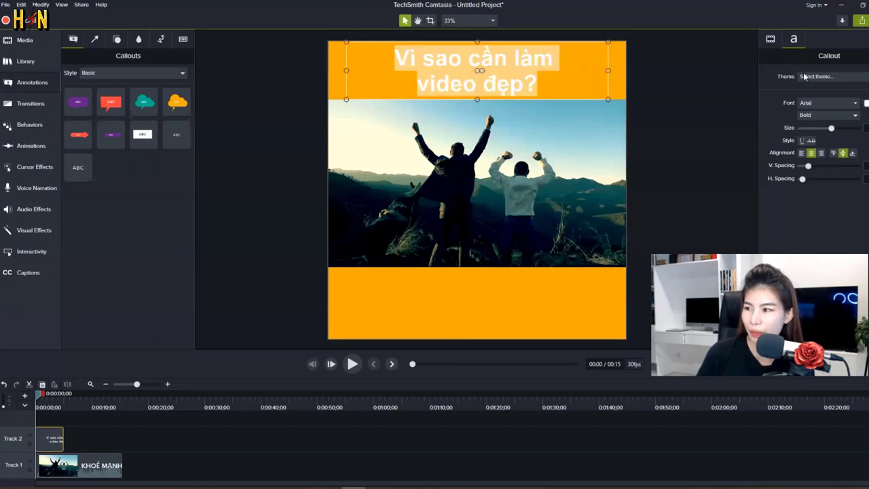
{"action": "left_click", "coordinate": [866, 102]}
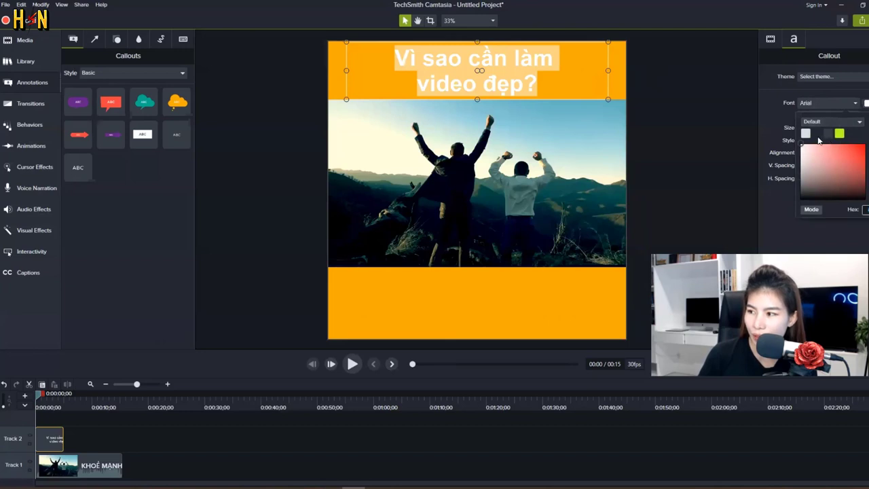
{"action": "left_click", "coordinate": [808, 194]}
{"action": "left_click", "coordinate": [599, 113]}
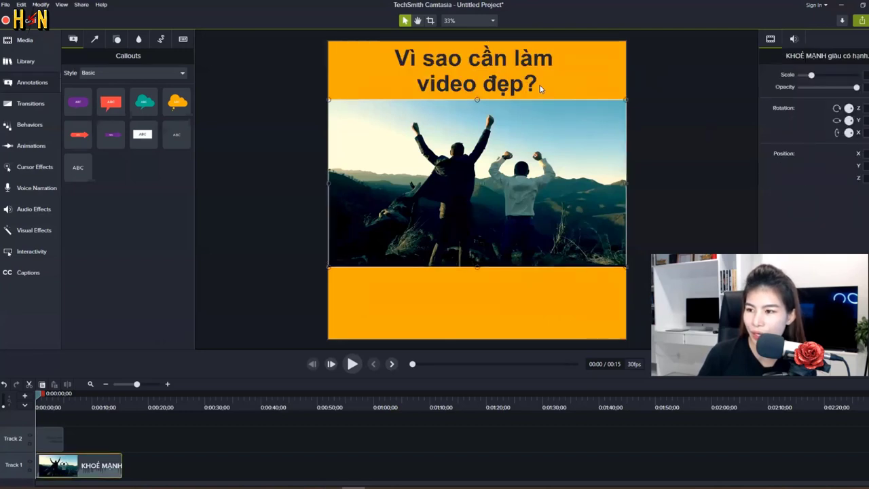
{"action": "left_click", "coordinate": [493, 309]}
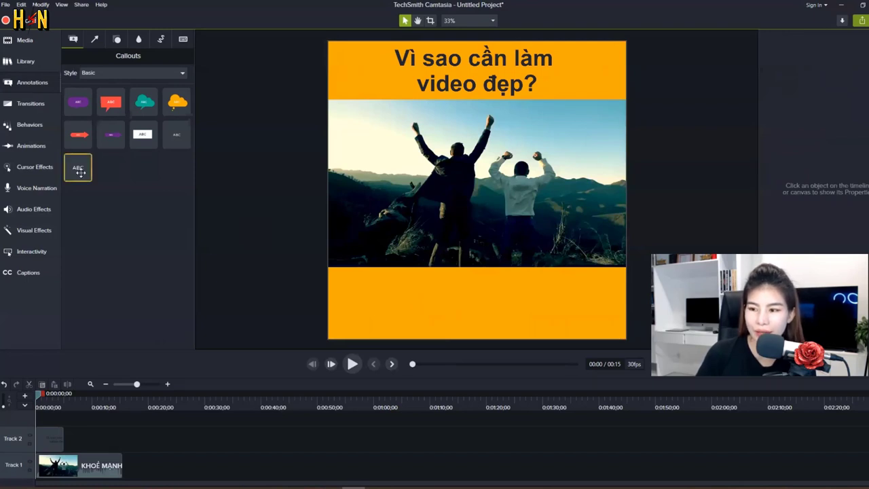
Add a second plain ABC text callout at the start of Track 3 and move it into the orange band below the video
{"action": "left_click_drag", "start_coordinate": [80, 172], "coordinate": [48, 418]}
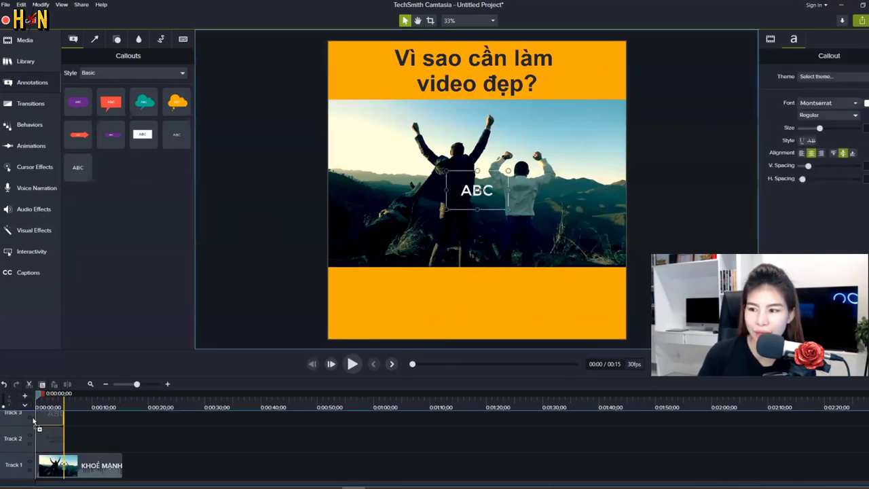
{"action": "scroll", "coordinate": [107, 444], "scroll_direction": "up", "scroll_amount": 1}
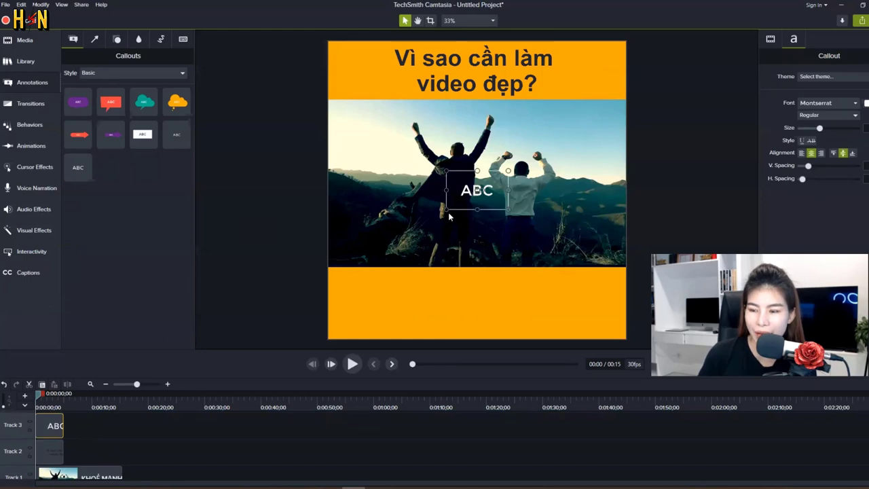
{"action": "left_click_drag", "start_coordinate": [470, 208], "coordinate": [419, 299]}
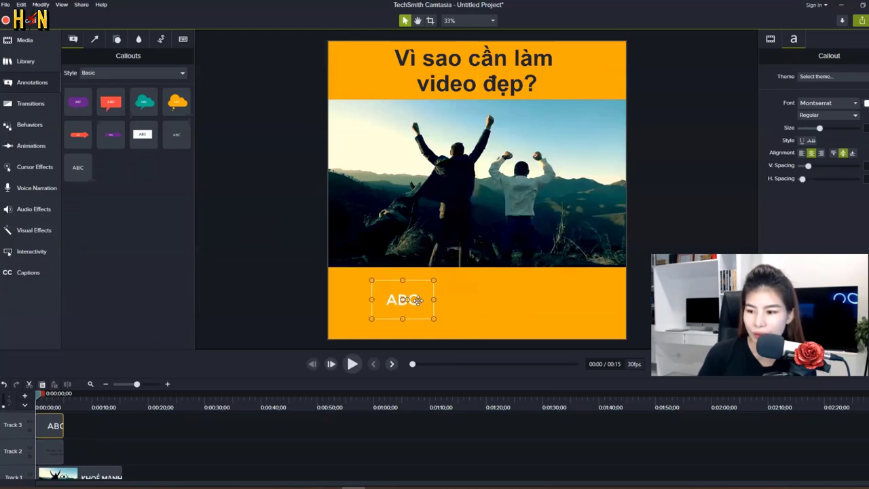
Replace the lower callout's text with "Bí quyết bán hàng" and widen its box so the text fits on one line
{"action": "double_click", "coordinate": [418, 299]}
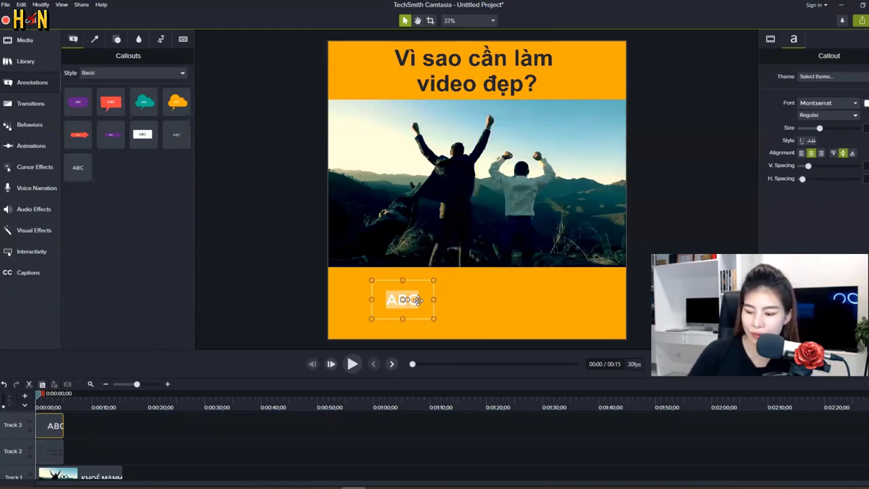
{"action": "key", "text": "BackSpace"}
{"action": "type", "text": "T"}
{"action": "key", "text": "BackSpace"}
{"action": "type", "text": "bia"}
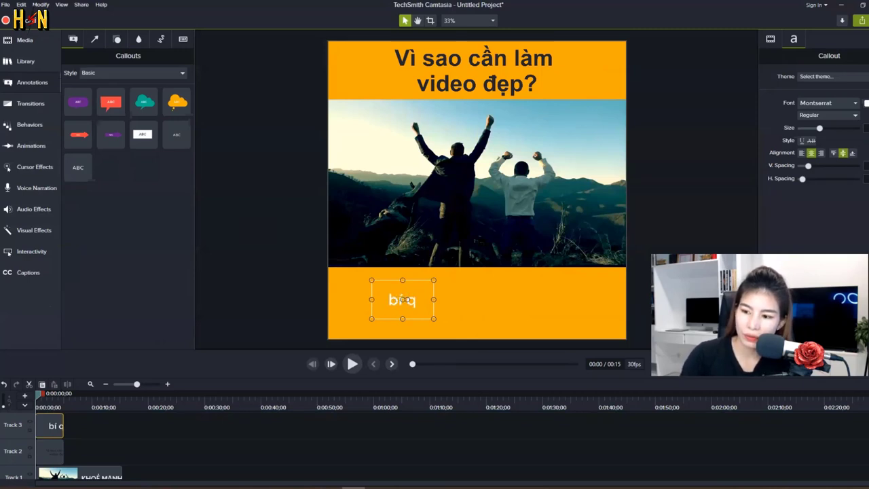
{"action": "key", "text": "BackSpace"}
{"action": "key", "text": "BackSpace"}
{"action": "key", "text": "BackSpace"}
{"action": "type", "text": "B"}
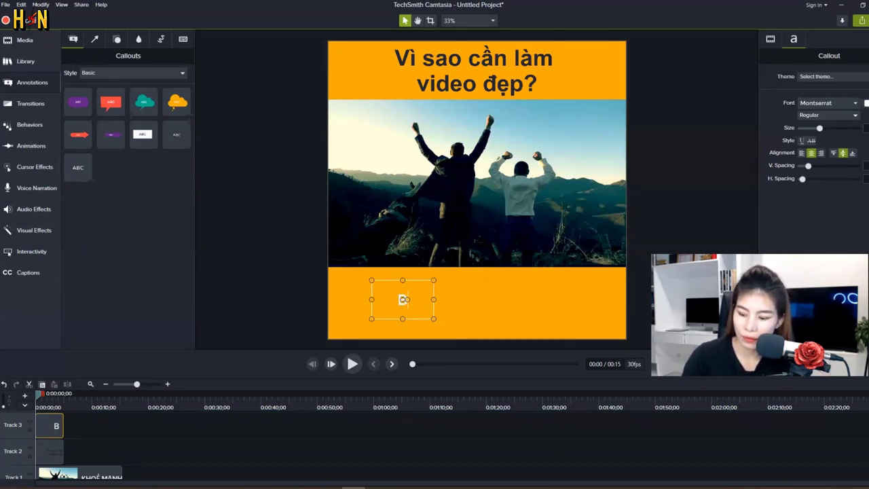
{"action": "type", "text": "í quyeết bán hàng"}
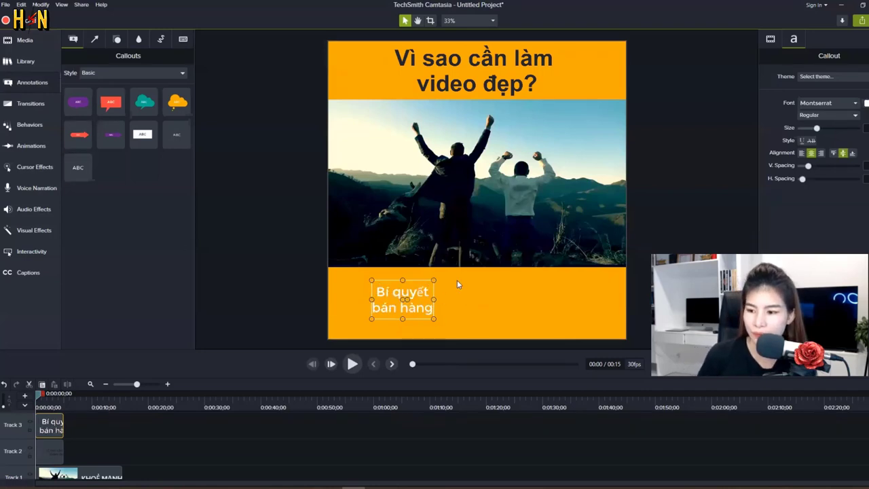
{"action": "left_click_drag", "start_coordinate": [434, 299], "coordinate": [617, 300]}
Set the whole "Bí quyết bán hàng" text to Arial Bold
{"action": "key", "text": "ctrl+a"}
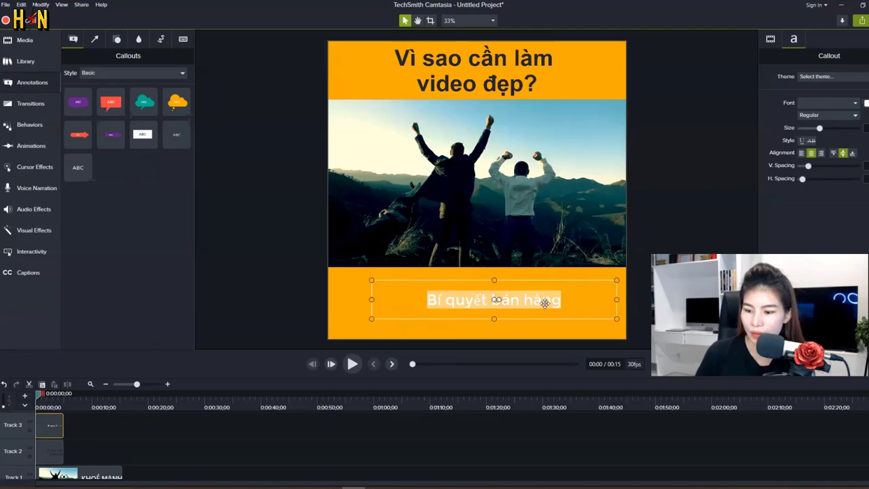
{"action": "left_click", "coordinate": [826, 106]}
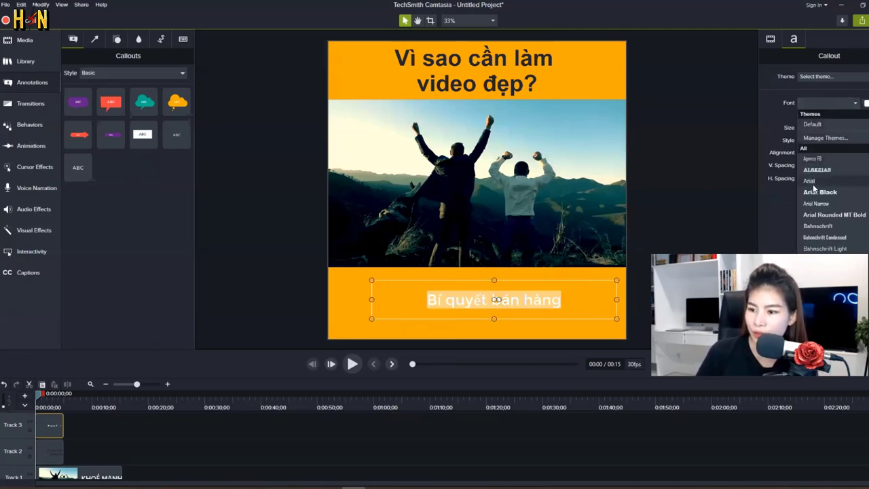
{"action": "left_click", "coordinate": [812, 182]}
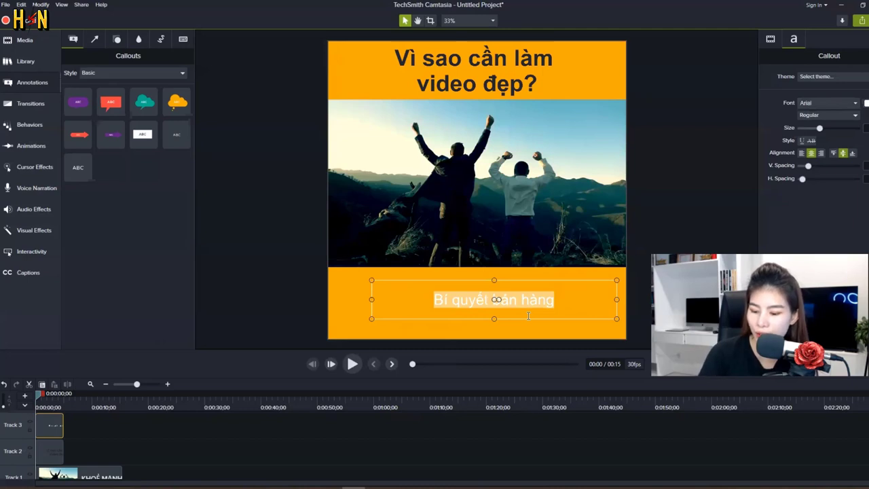
{"action": "key", "text": "ctrl+b"}
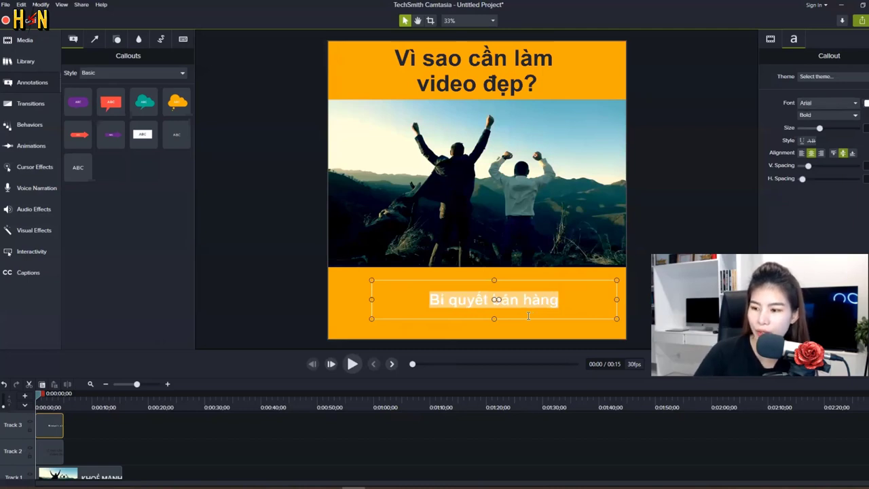
Give the "Bí quyết bán hàng" text the same dark colour as the title and increase its font size
{"action": "left_click", "coordinate": [815, 134]}
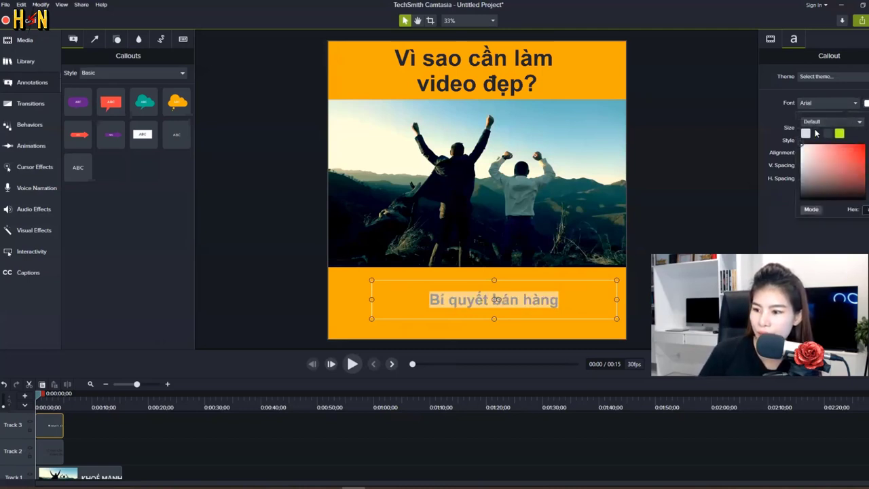
{"action": "left_click", "coordinate": [817, 133]}
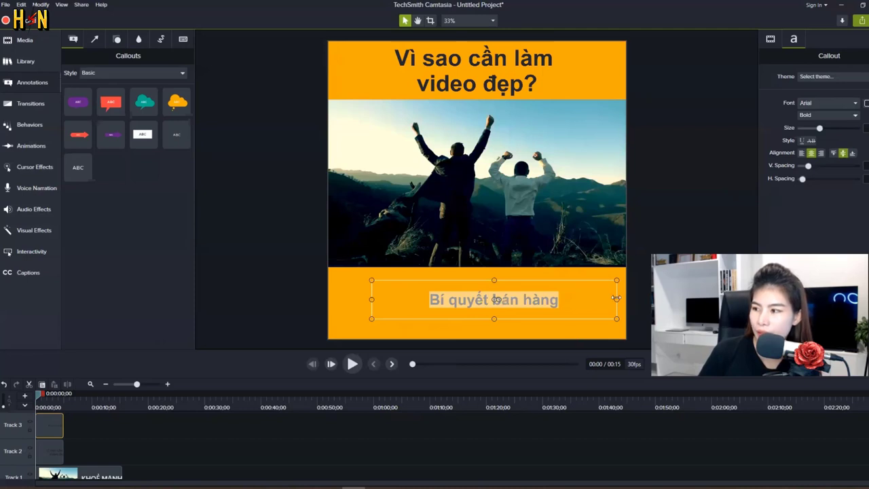
{"action": "left_click_drag", "start_coordinate": [820, 128], "coordinate": [833, 127]}
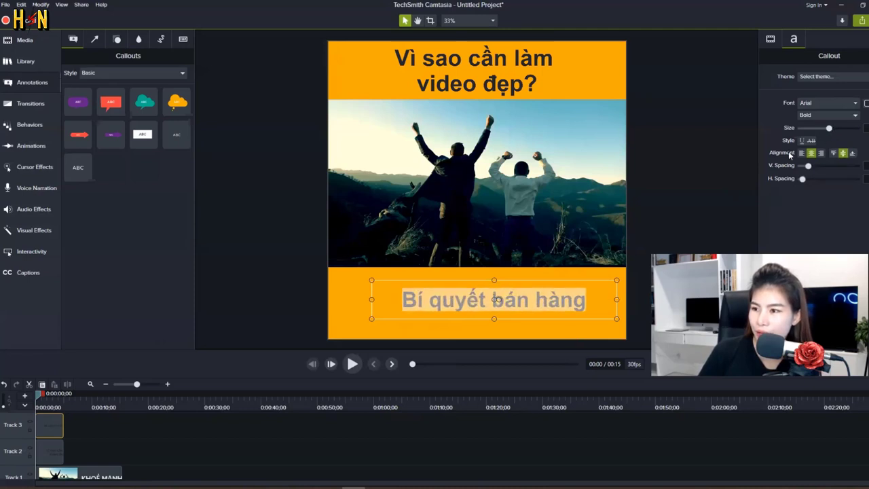
{"action": "left_click", "coordinate": [724, 159]}
{"action": "left_click", "coordinate": [461, 81]}
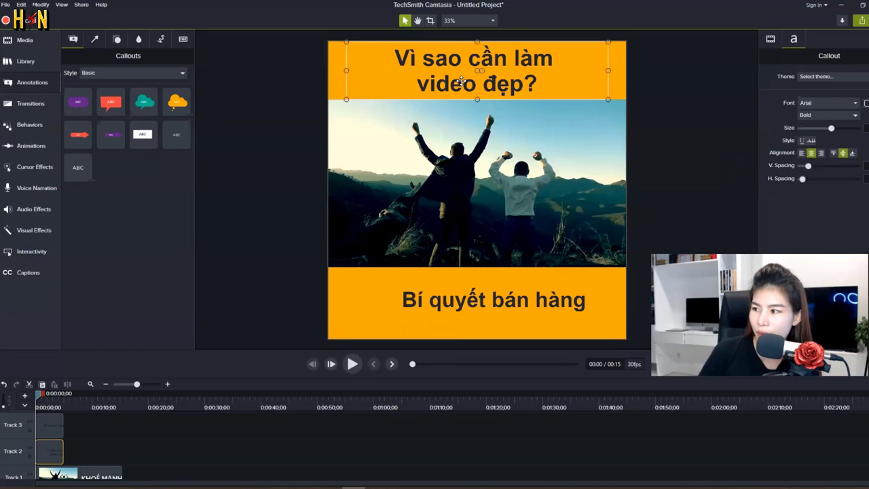
Slightly enlarge the "Bí quyết bán hàng" text and move it closer to the middle of the lower orange band
{"action": "left_click", "coordinate": [514, 306]}
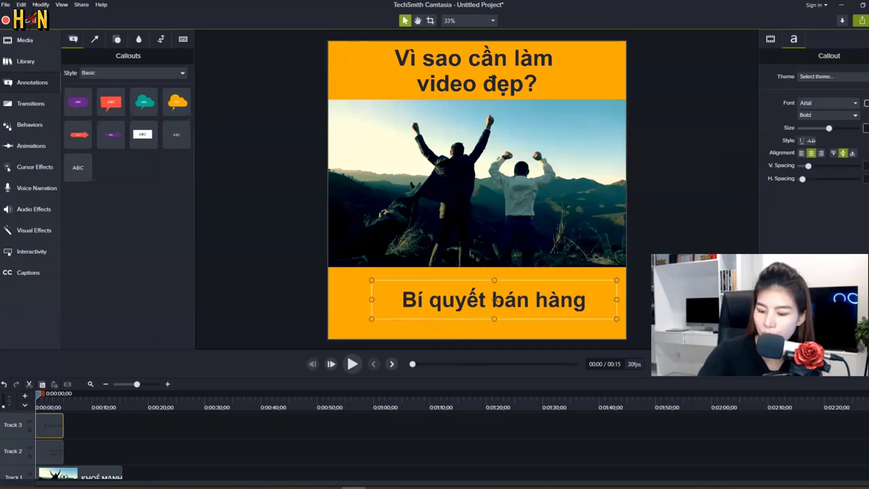
{"action": "left_click", "coordinate": [673, 190]}
{"action": "left_click", "coordinate": [538, 299]}
{"action": "left_click_drag", "start_coordinate": [493, 294], "coordinate": [485, 297]}
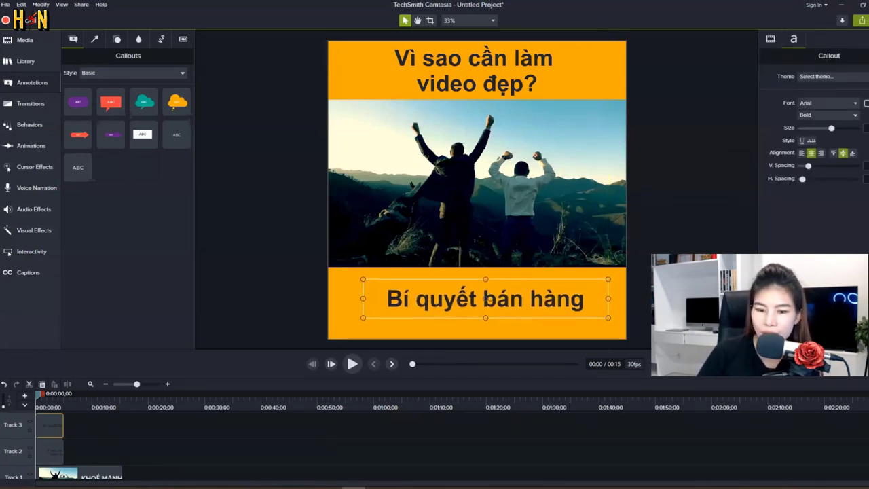
Play the first seconds of the video to check how long the text callouts stay, and return the playhead near the start
{"action": "left_click", "coordinate": [55, 457]}
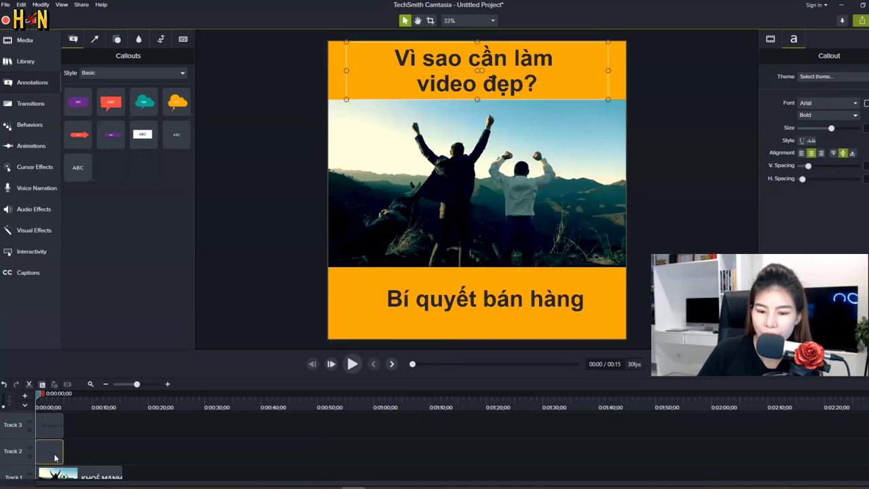
{"action": "left_click", "coordinate": [57, 402]}
{"action": "key", "text": "v"}
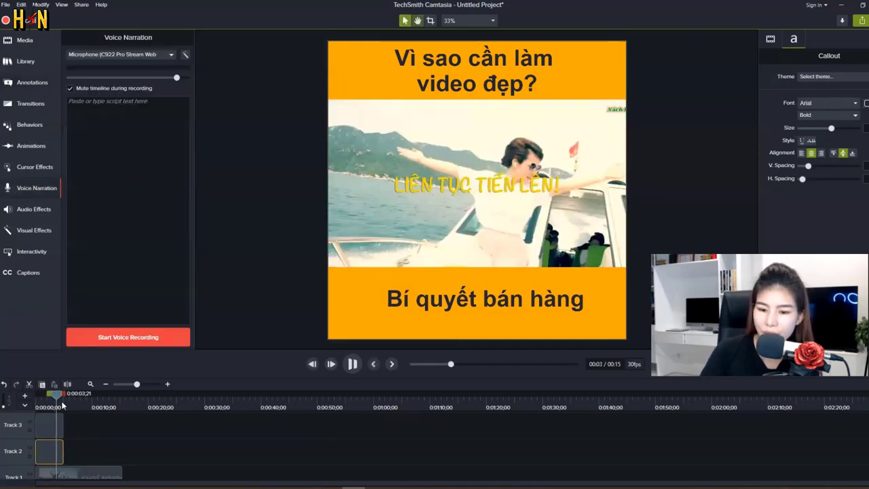
{"action": "key", "text": "space"}
{"action": "key", "text": "space"}
{"action": "left_click_drag", "start_coordinate": [68, 395], "coordinate": [41, 397]}
Extend the text callouts on Track 2 and Track 3 to the end of the video clip on Track 1
{"action": "left_click", "coordinate": [57, 426]}
{"action": "key", "text": "ctrl+1"}
{"action": "left_click", "coordinate": [60, 455]}
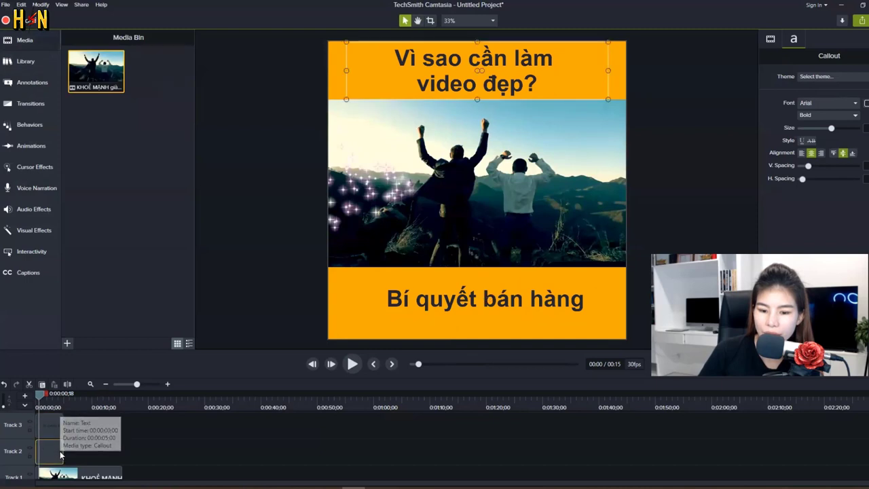
{"action": "left_click_drag", "start_coordinate": [62, 450], "coordinate": [117, 446]}
{"action": "left_click", "coordinate": [49, 425]}
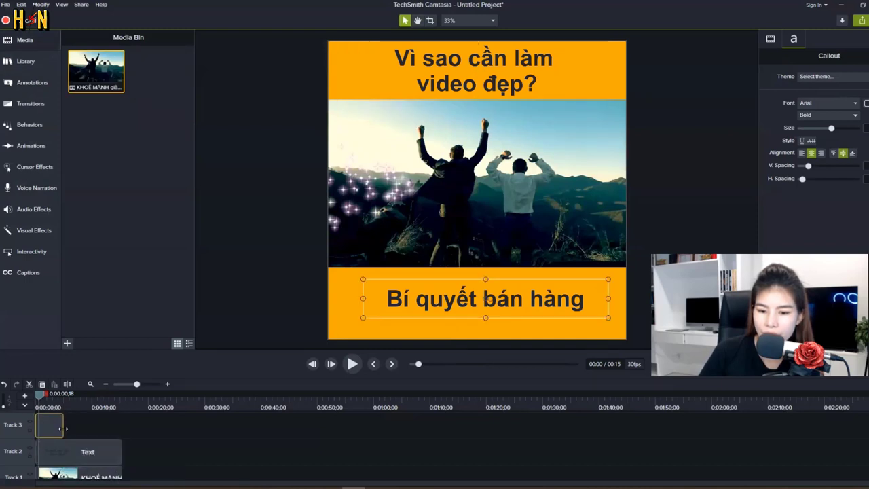
{"action": "left_click_drag", "start_coordinate": [64, 428], "coordinate": [121, 428]}
Play the video to check that both texts stay on screen, and scrub back to about 1 second
{"action": "key", "text": "space"}
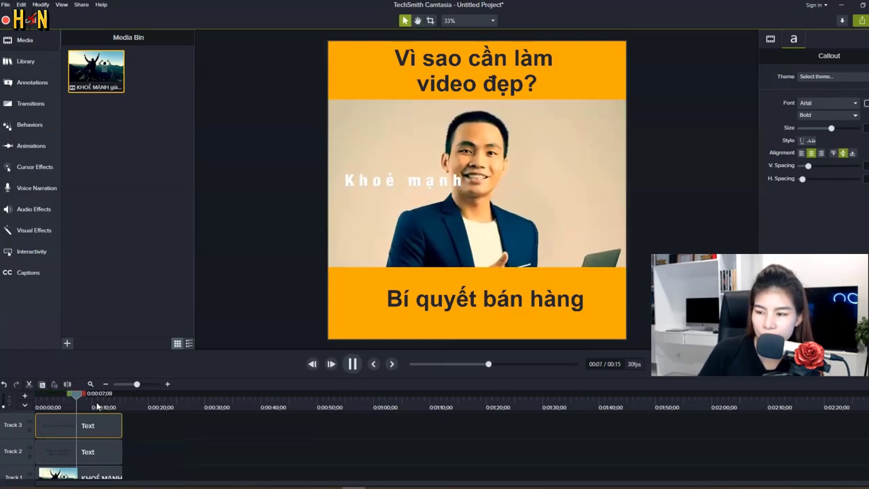
{"action": "key", "text": "space"}
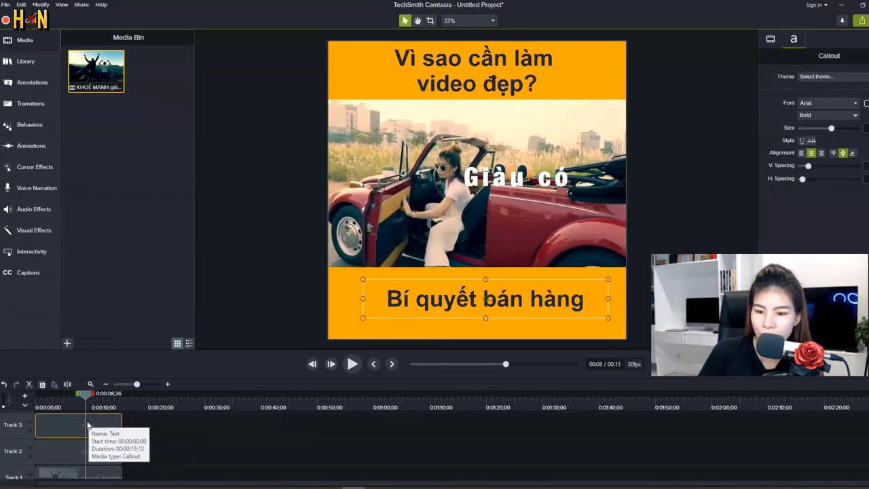
{"action": "left_click_drag", "start_coordinate": [86, 403], "coordinate": [58, 406]}
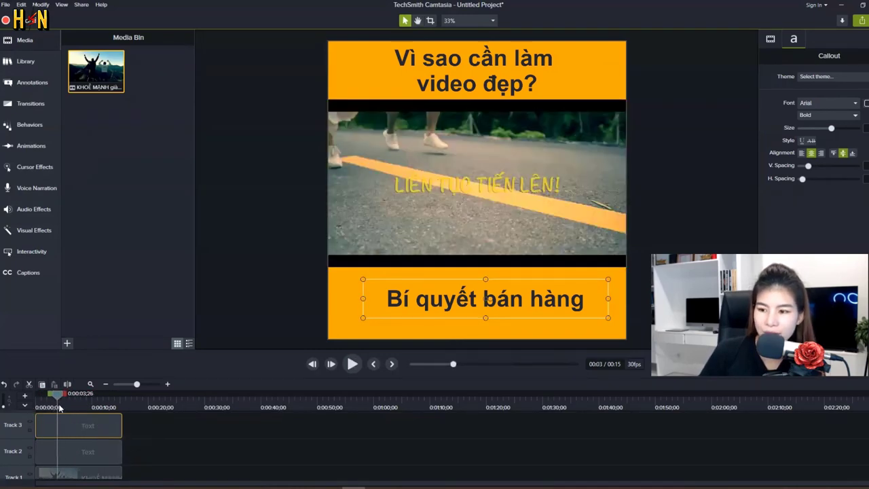
{"action": "left_click", "coordinate": [302, 313]}
{"action": "mouse_move", "coordinate": [58, 406]}
{"action": "left_mouse_down"}
{"action": "mouse_move", "coordinate": [88, 404]}
{"action": "mouse_move", "coordinate": [43, 408]}
{"action": "left_mouse_up"}
Enlarge the Track 1 clip beyond the canvas width and reposition it roughly centred between the two texts
{"action": "scroll", "coordinate": [159, 448], "scroll_direction": "down", "scroll_amount": 1}
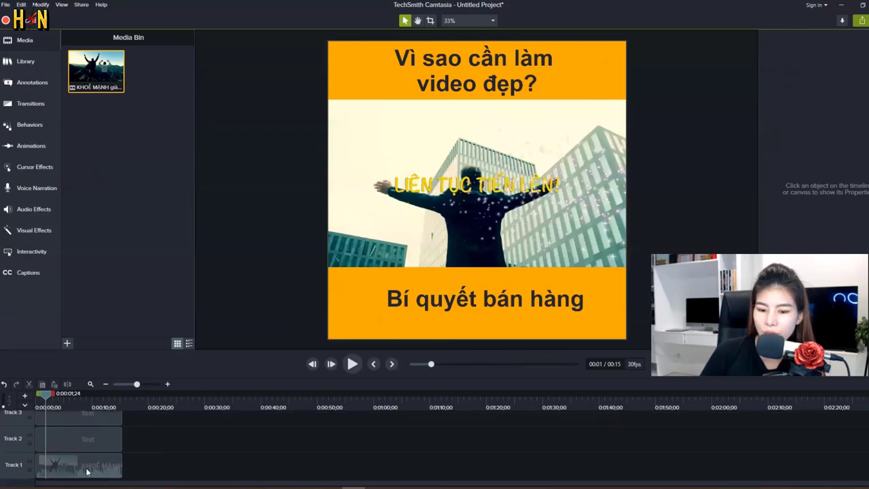
{"action": "left_click", "coordinate": [81, 469]}
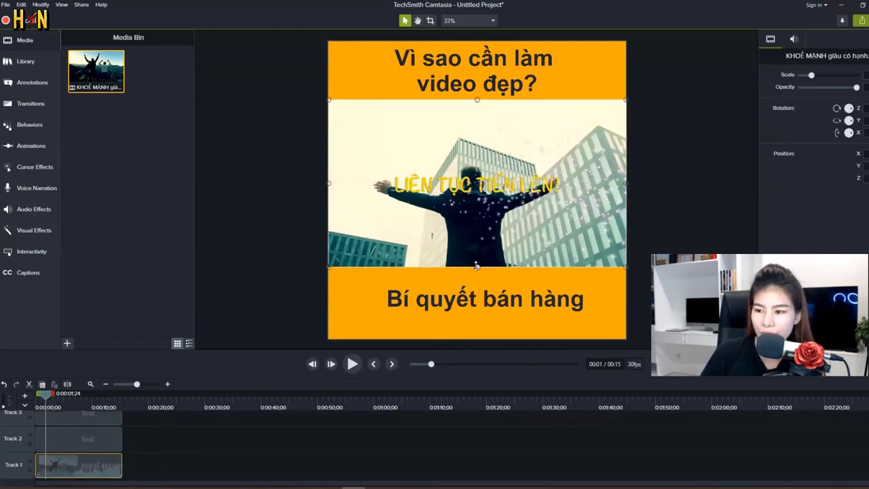
{"action": "left_click_drag", "start_coordinate": [328, 266], "coordinate": [260, 304]}
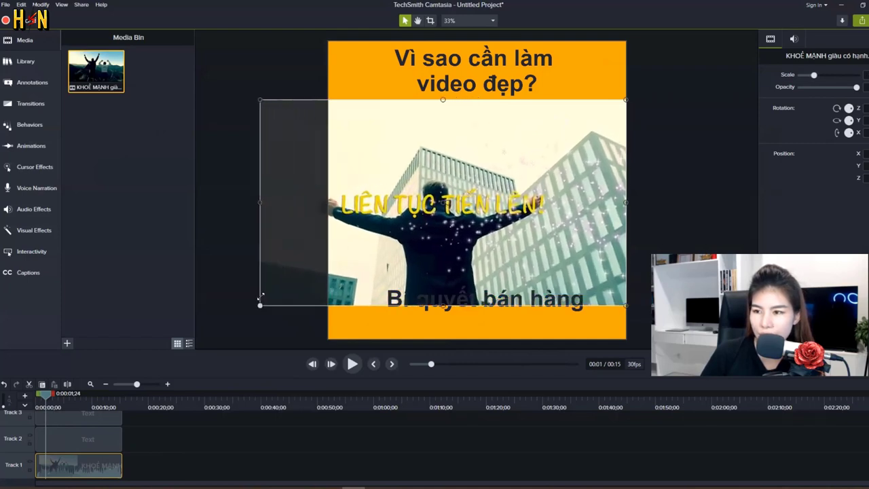
{"action": "left_click_drag", "start_coordinate": [497, 250], "coordinate": [540, 243]}
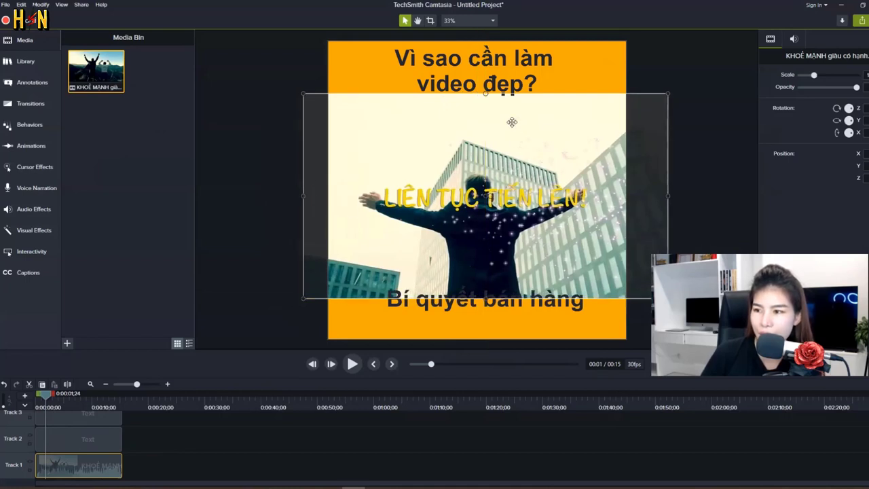
Move the title up and the "Bí quyết bán hàng" text down so both clear the enlarged clip
{"action": "left_click", "coordinate": [508, 75]}
{"action": "left_click_drag", "start_coordinate": [508, 71], "coordinate": [507, 66]}
{"action": "left_click", "coordinate": [464, 297]}
{"action": "left_click_drag", "start_coordinate": [464, 297], "coordinate": [466, 316]}
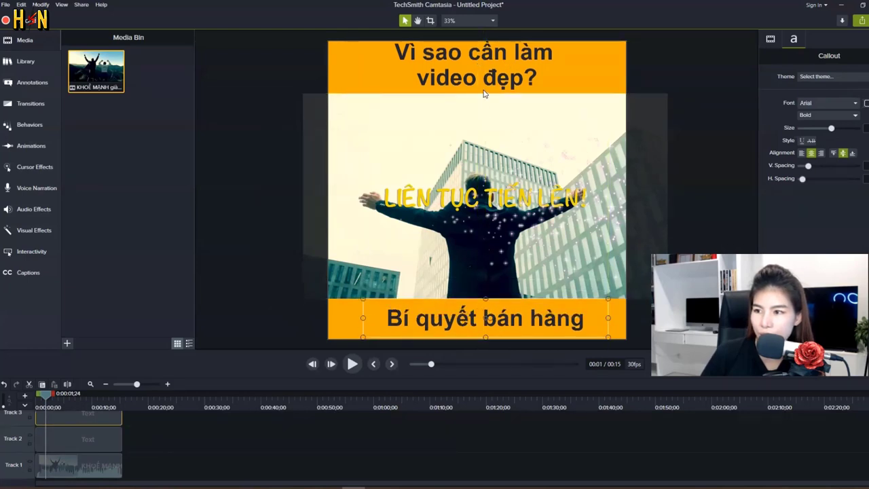
Slightly reduce the font size of the title and the "Bí quyết bán hàng" text, and line the title up with the lower text
{"action": "left_click", "coordinate": [518, 64]}
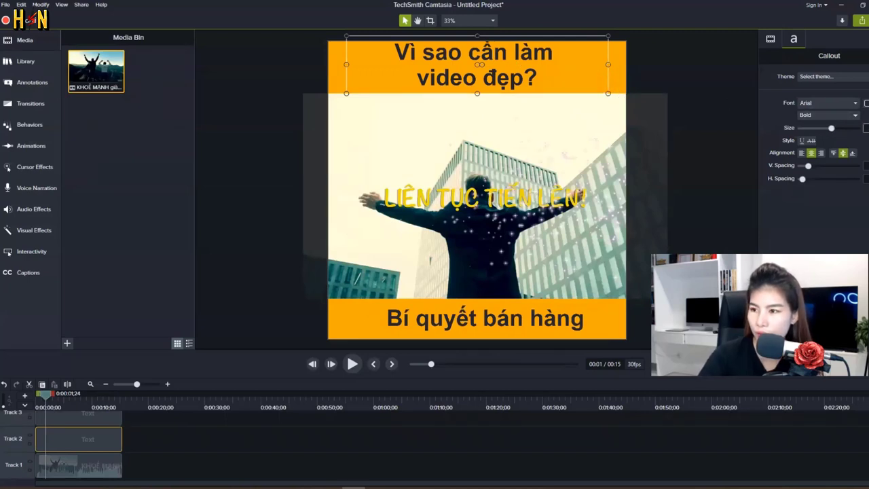
{"action": "left_click", "coordinate": [733, 152]}
{"action": "left_click_drag", "start_coordinate": [508, 76], "coordinate": [517, 76]}
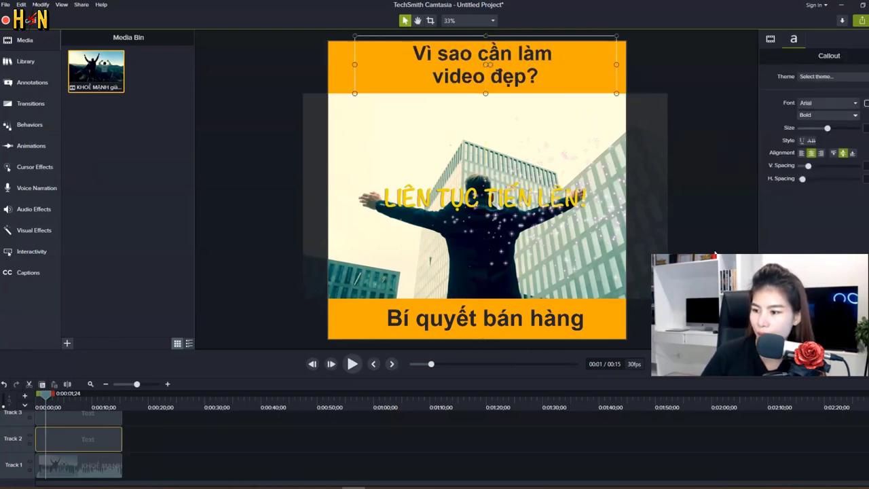
{"action": "left_click", "coordinate": [486, 319]}
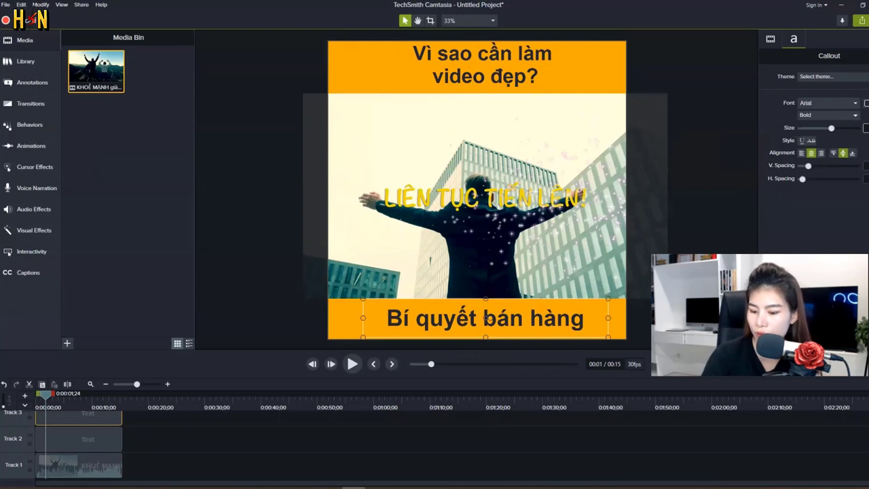
{"action": "left_click", "coordinate": [741, 150]}
Move the enlarged clip up to the canvas centre between the two texts and preview the result
{"action": "left_click_drag", "start_coordinate": [488, 253], "coordinate": [478, 237]}
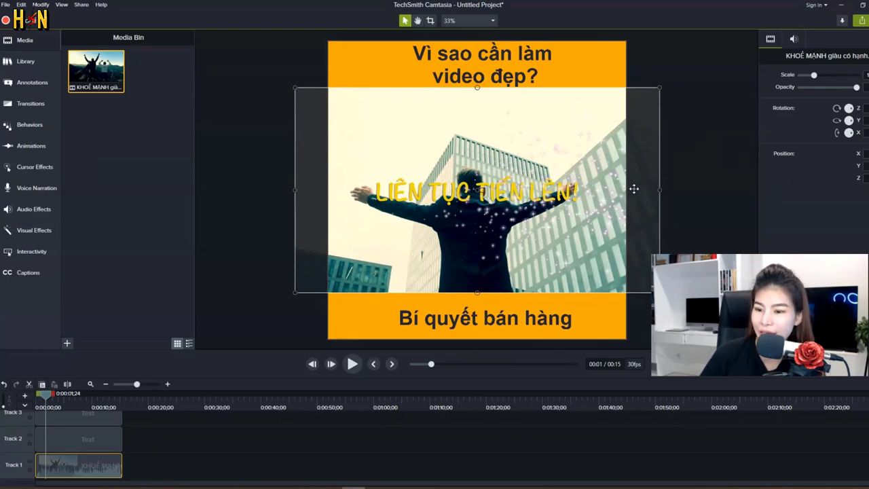
{"action": "left_click", "coordinate": [352, 364]}
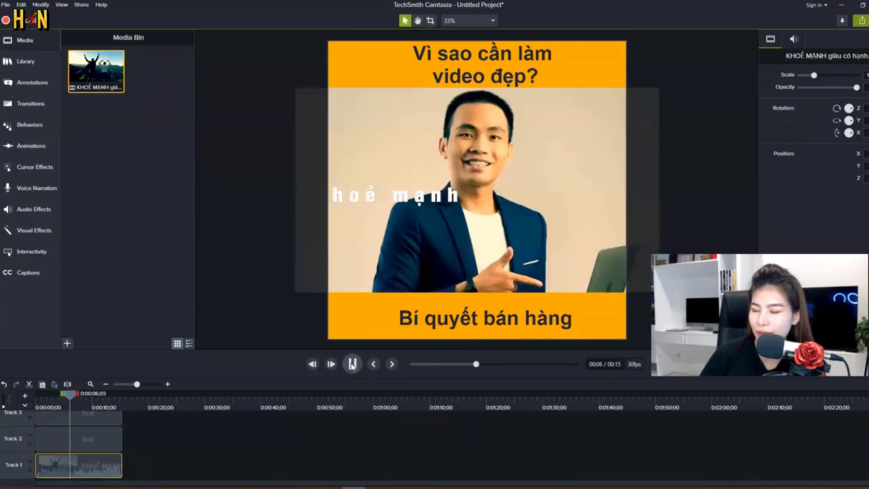
{"action": "left_click", "coordinate": [353, 364]}
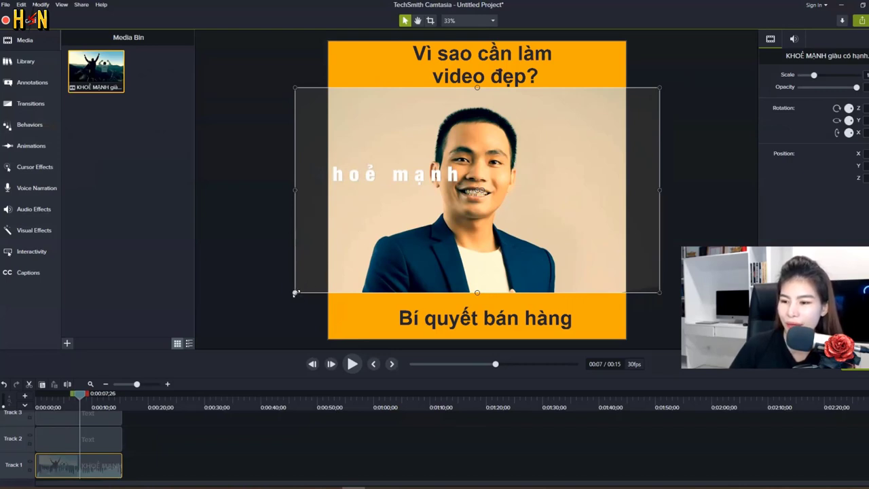
Scale the clip down to the exact canvas width and centre it vertically between the orange bands
{"action": "left_click_drag", "start_coordinate": [296, 293], "coordinate": [320, 278]}
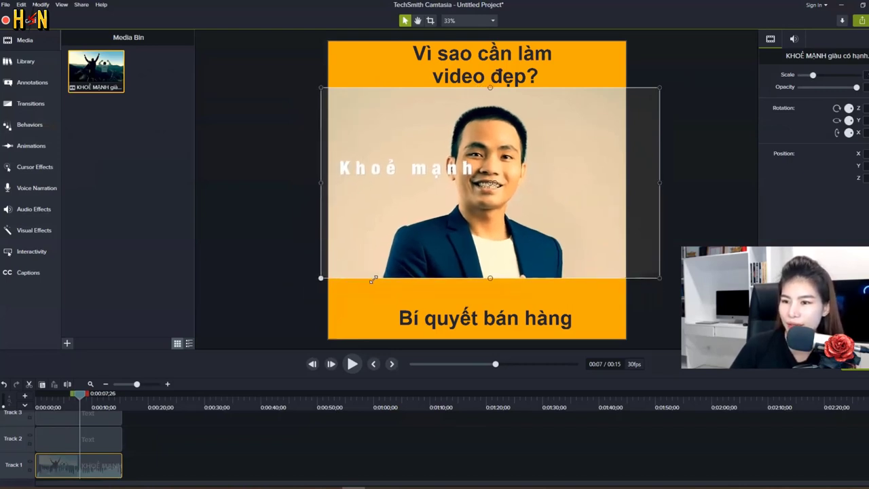
{"action": "left_click_drag", "start_coordinate": [315, 280], "coordinate": [330, 275]}
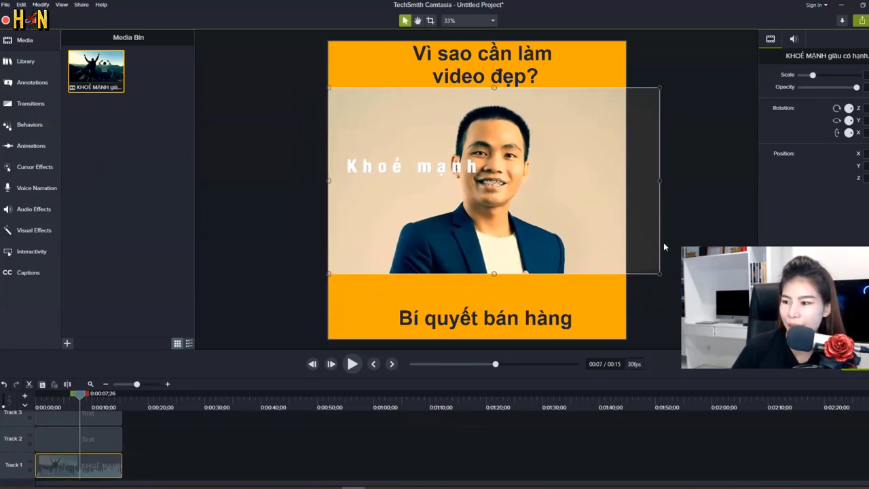
{"action": "left_click_drag", "start_coordinate": [660, 274], "coordinate": [626, 254]}
{"action": "left_click_drag", "start_coordinate": [541, 186], "coordinate": [540, 206]}
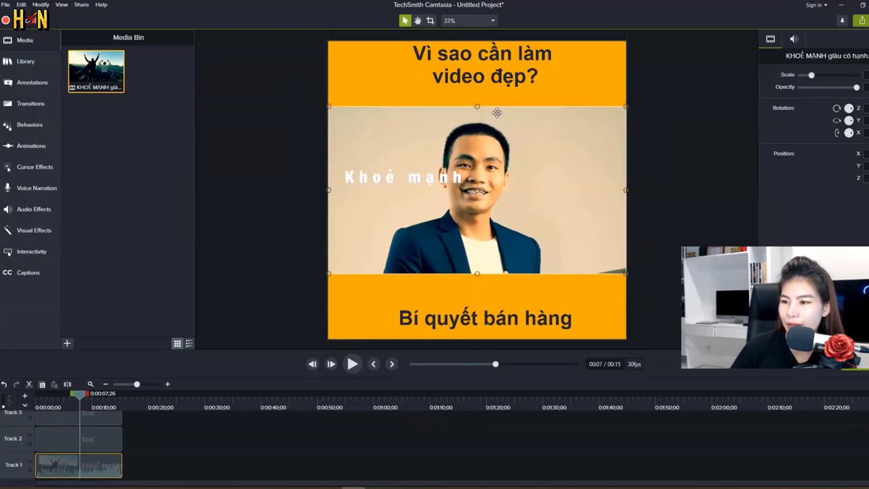
Move the "Bí quyết bán hàng" text up to the middle of its band and the title down, centred horizontally in the upper band
{"action": "left_click", "coordinate": [475, 325]}
{"action": "left_click_drag", "start_coordinate": [477, 322], "coordinate": [478, 307]}
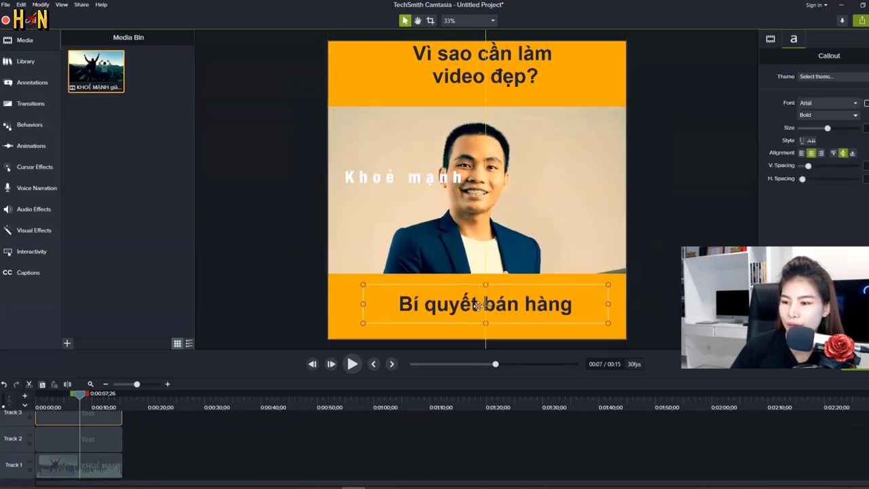
{"action": "left_click", "coordinate": [487, 85]}
{"action": "double_click", "coordinate": [486, 85]}
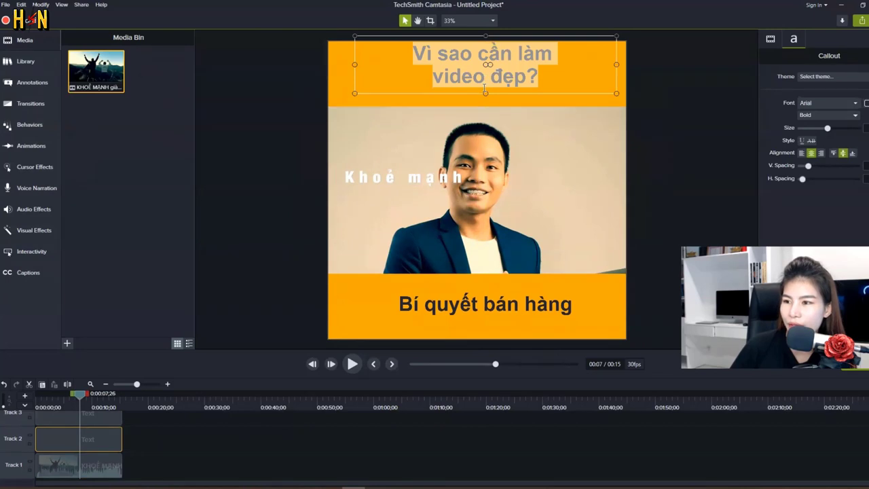
{"action": "left_click", "coordinate": [284, 99]}
{"action": "left_click_drag", "start_coordinate": [460, 56], "coordinate": [452, 62]}
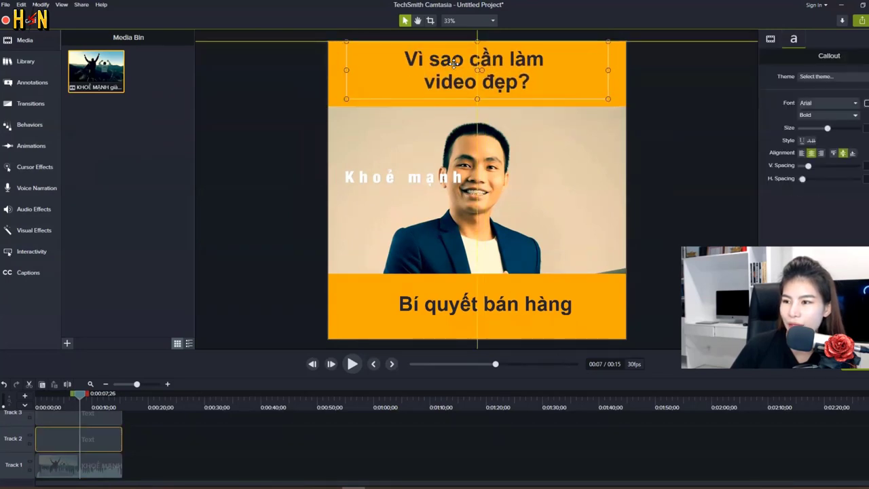
{"action": "left_click", "coordinate": [298, 177]}
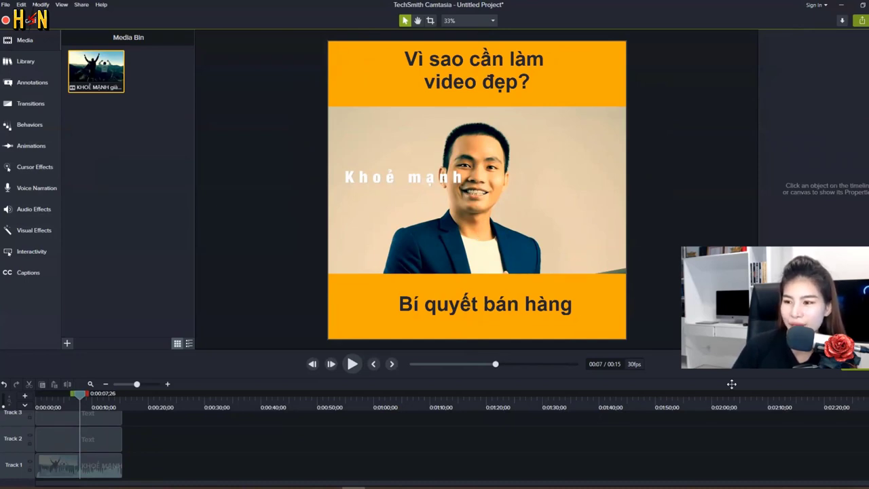
{"action": "left_click", "coordinate": [122, 197]}
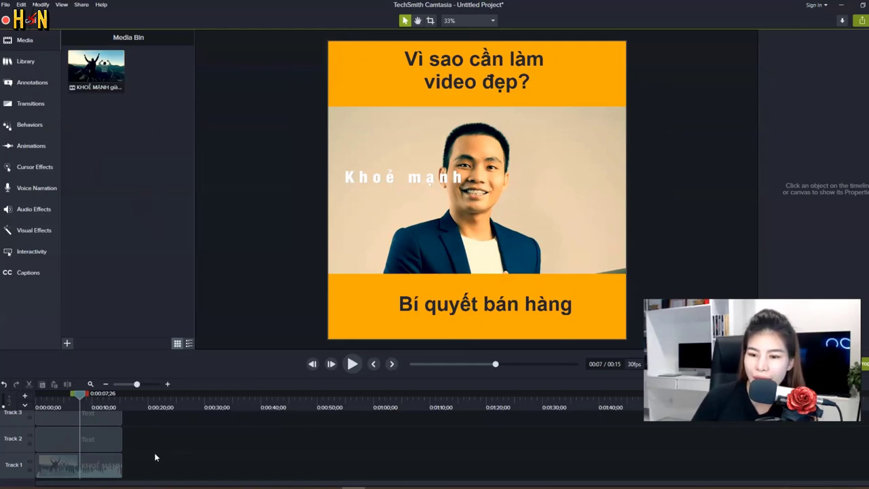
{"action": "scroll", "coordinate": [155, 455], "scroll_direction": "up", "scroll_amount": 3}
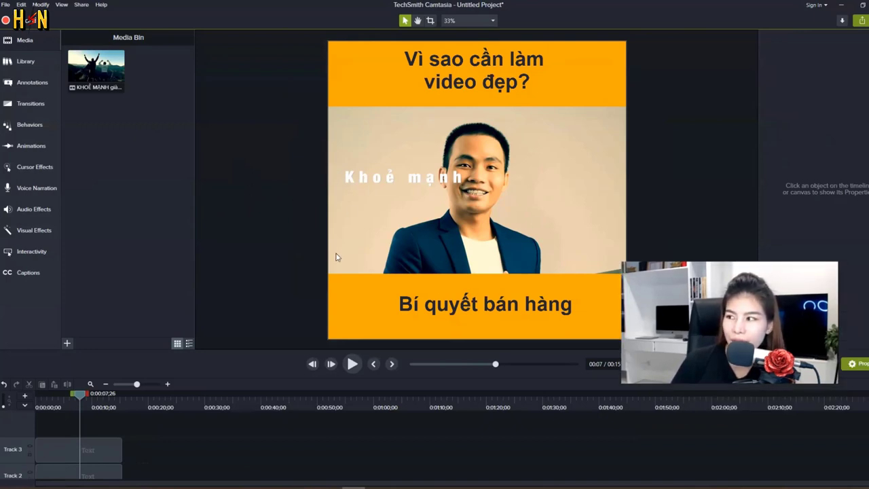
Start exporting the project to a local file with the MP4 with Smart Player (up to 1080p) preset
{"action": "left_click", "coordinate": [862, 20]}
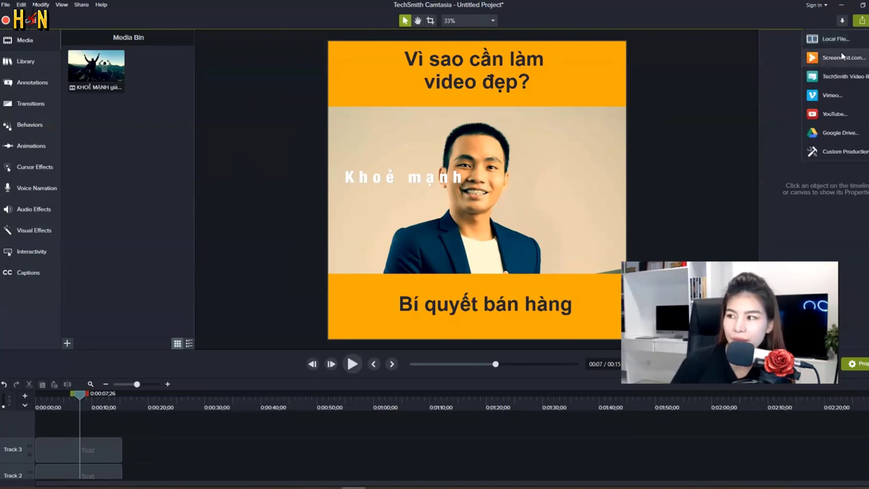
{"action": "left_click", "coordinate": [837, 41]}
{"action": "left_click", "coordinate": [485, 165]}
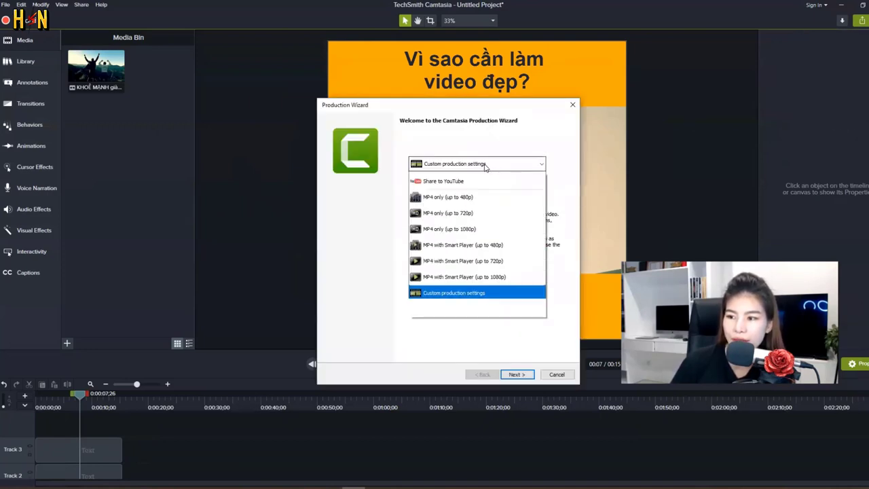
{"action": "left_click", "coordinate": [494, 325]}
{"action": "left_click", "coordinate": [515, 374]}
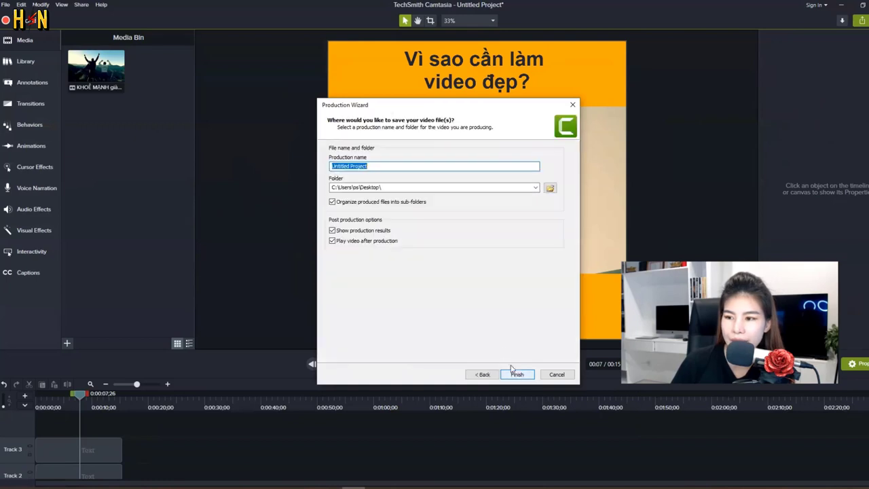
Name the production "video fb", render it to the Desktop folder and close the production results
{"action": "type", "text": "video yout"}
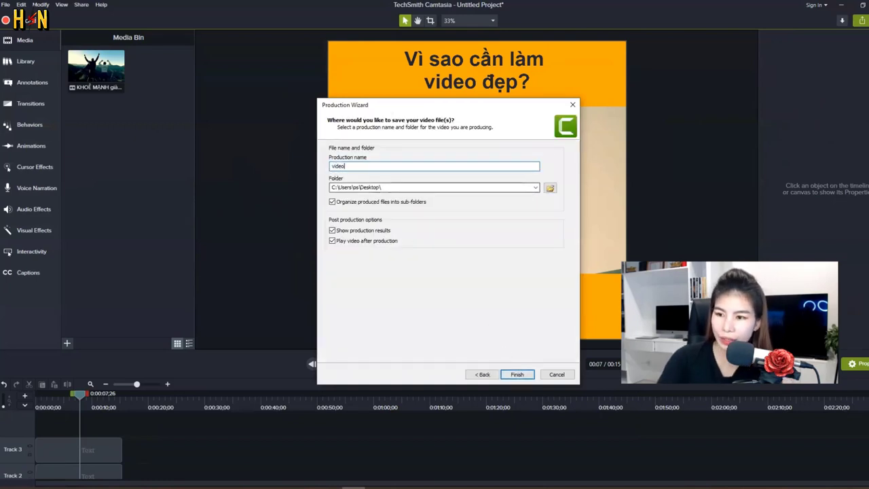
{"action": "type", "text": "ube"}
{"action": "key", "text": "BackSpace"}
{"action": "key", "text": "BackSpace"}
{"action": "key", "text": "BackSpace"}
{"action": "key", "text": "BackSpace"}
{"action": "key", "text": "BackSpace"}
{"action": "key", "text": "BackSpace"}
{"action": "key", "text": "BackSpace"}
{"action": "type", "text": "f"}
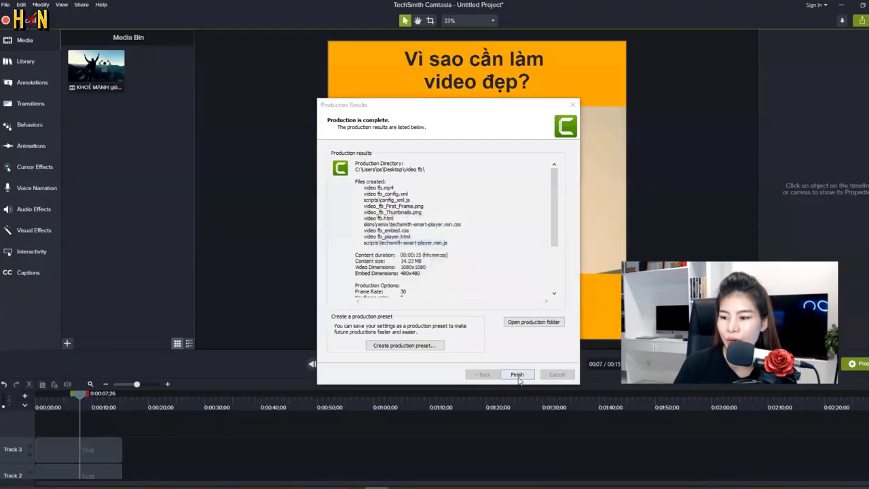
{"action": "left_click", "coordinate": [524, 378]}
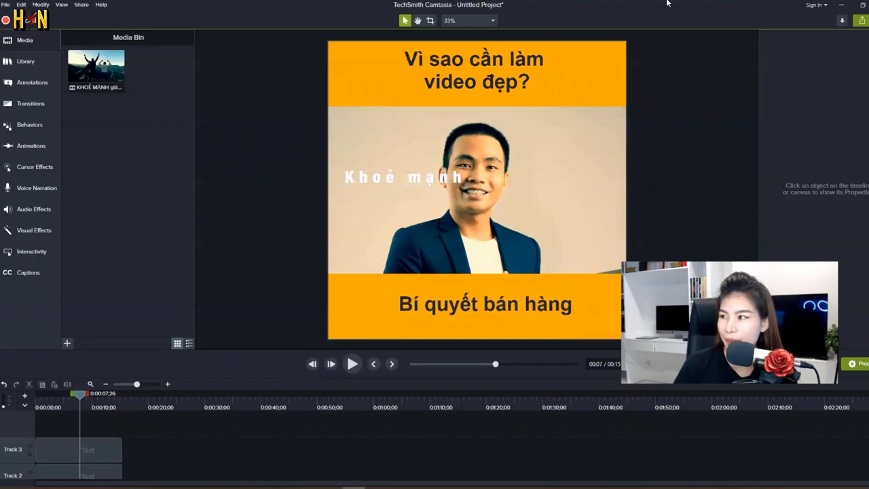
Switch to the desktop, open the "video fb" folder and play the exported "video fb" MP4 full screen
{"action": "left_click", "coordinate": [842, 5]}
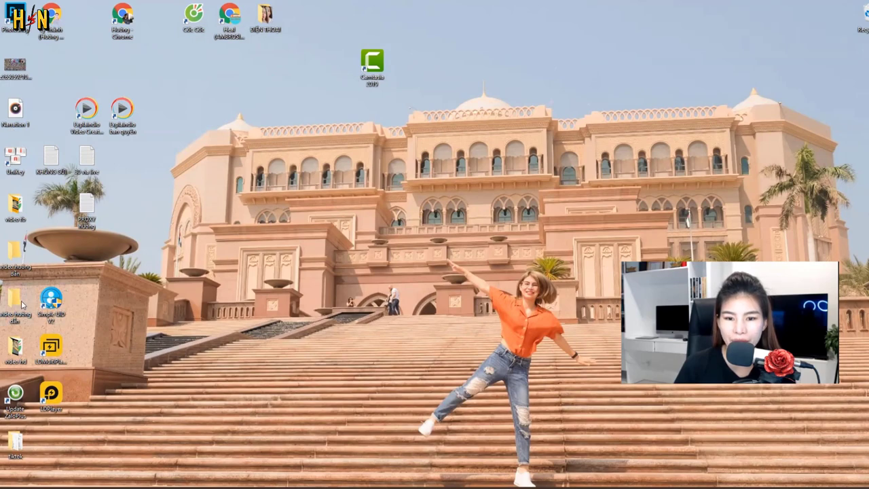
{"action": "double_click", "coordinate": [14, 204]}
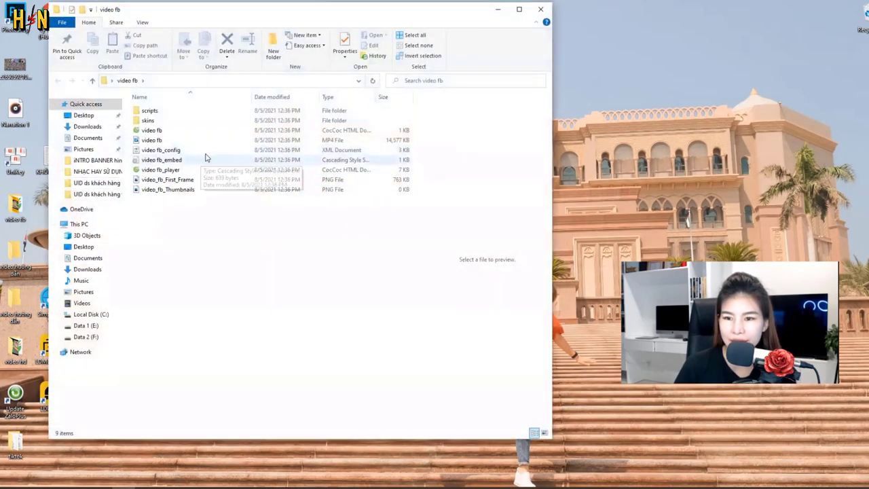
{"action": "double_click", "coordinate": [225, 140]}
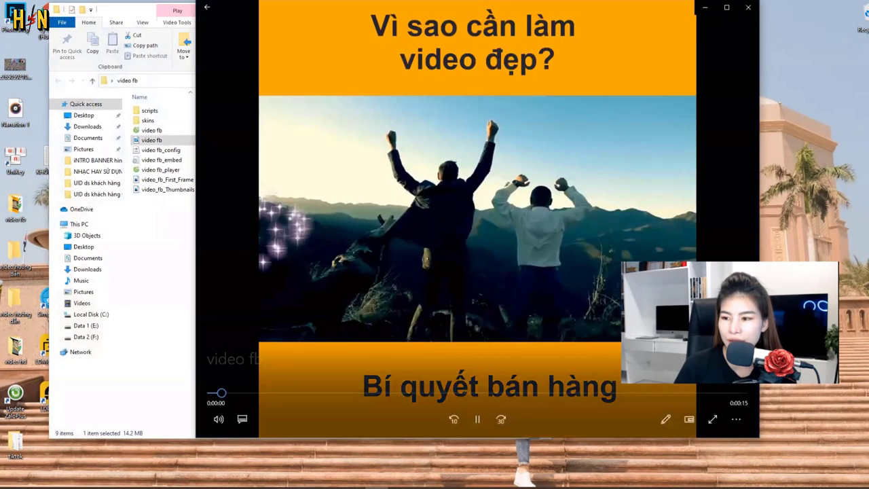
{"action": "left_click", "coordinate": [733, 10]}
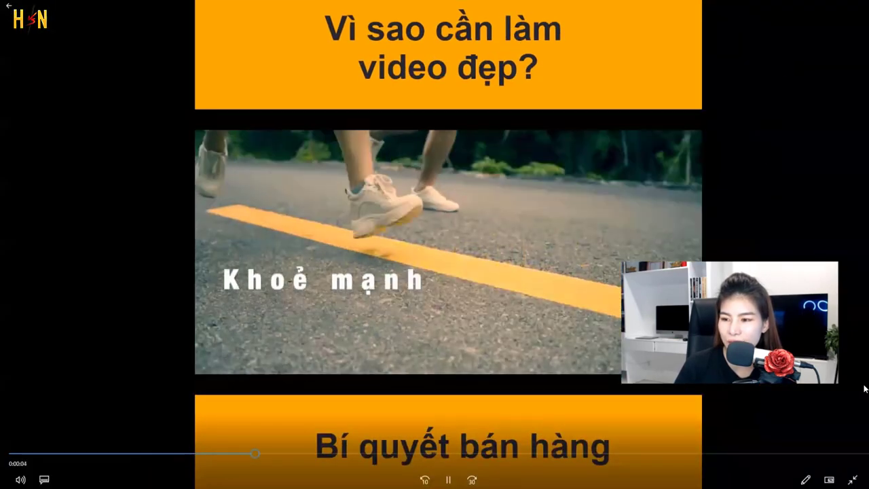